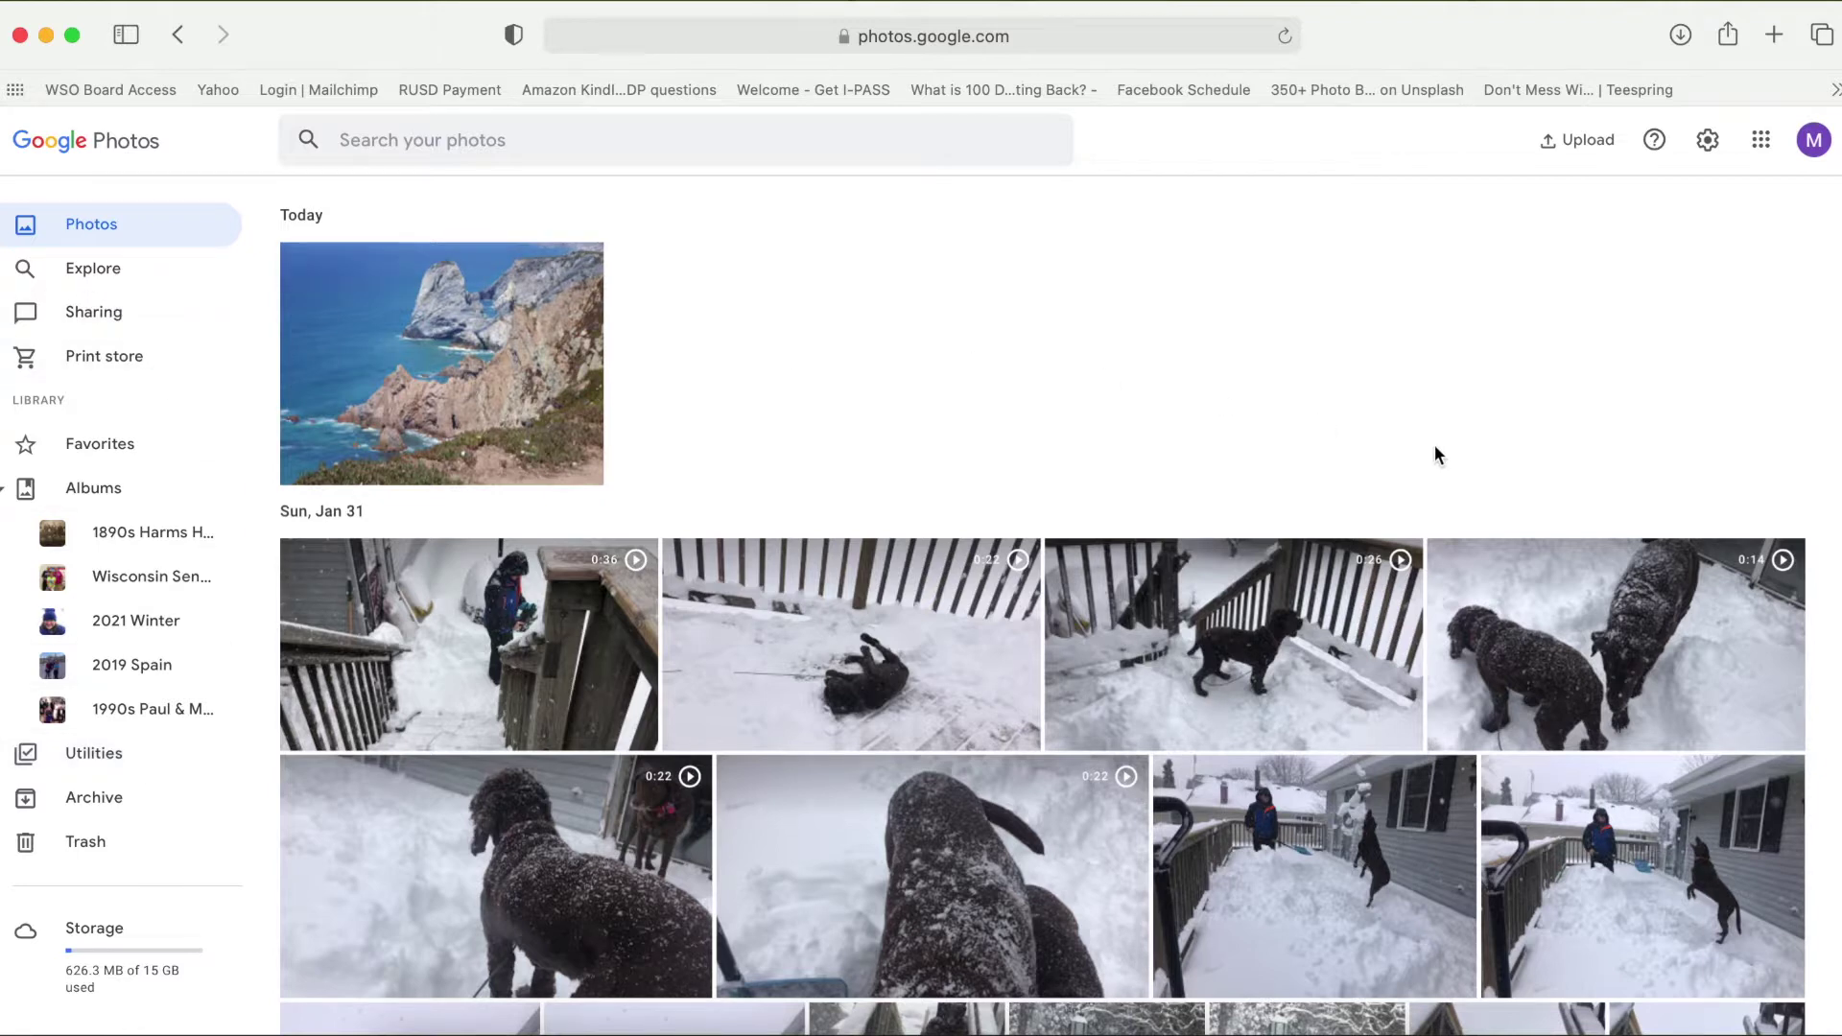
Step: Scroll down the photo timeline past today's coastal cliff photo
scroll(1436, 445, down, 5)
Step: Jump the timeline back to the 2004 photos, then view the Explore page
mouse_move(1828, 414)
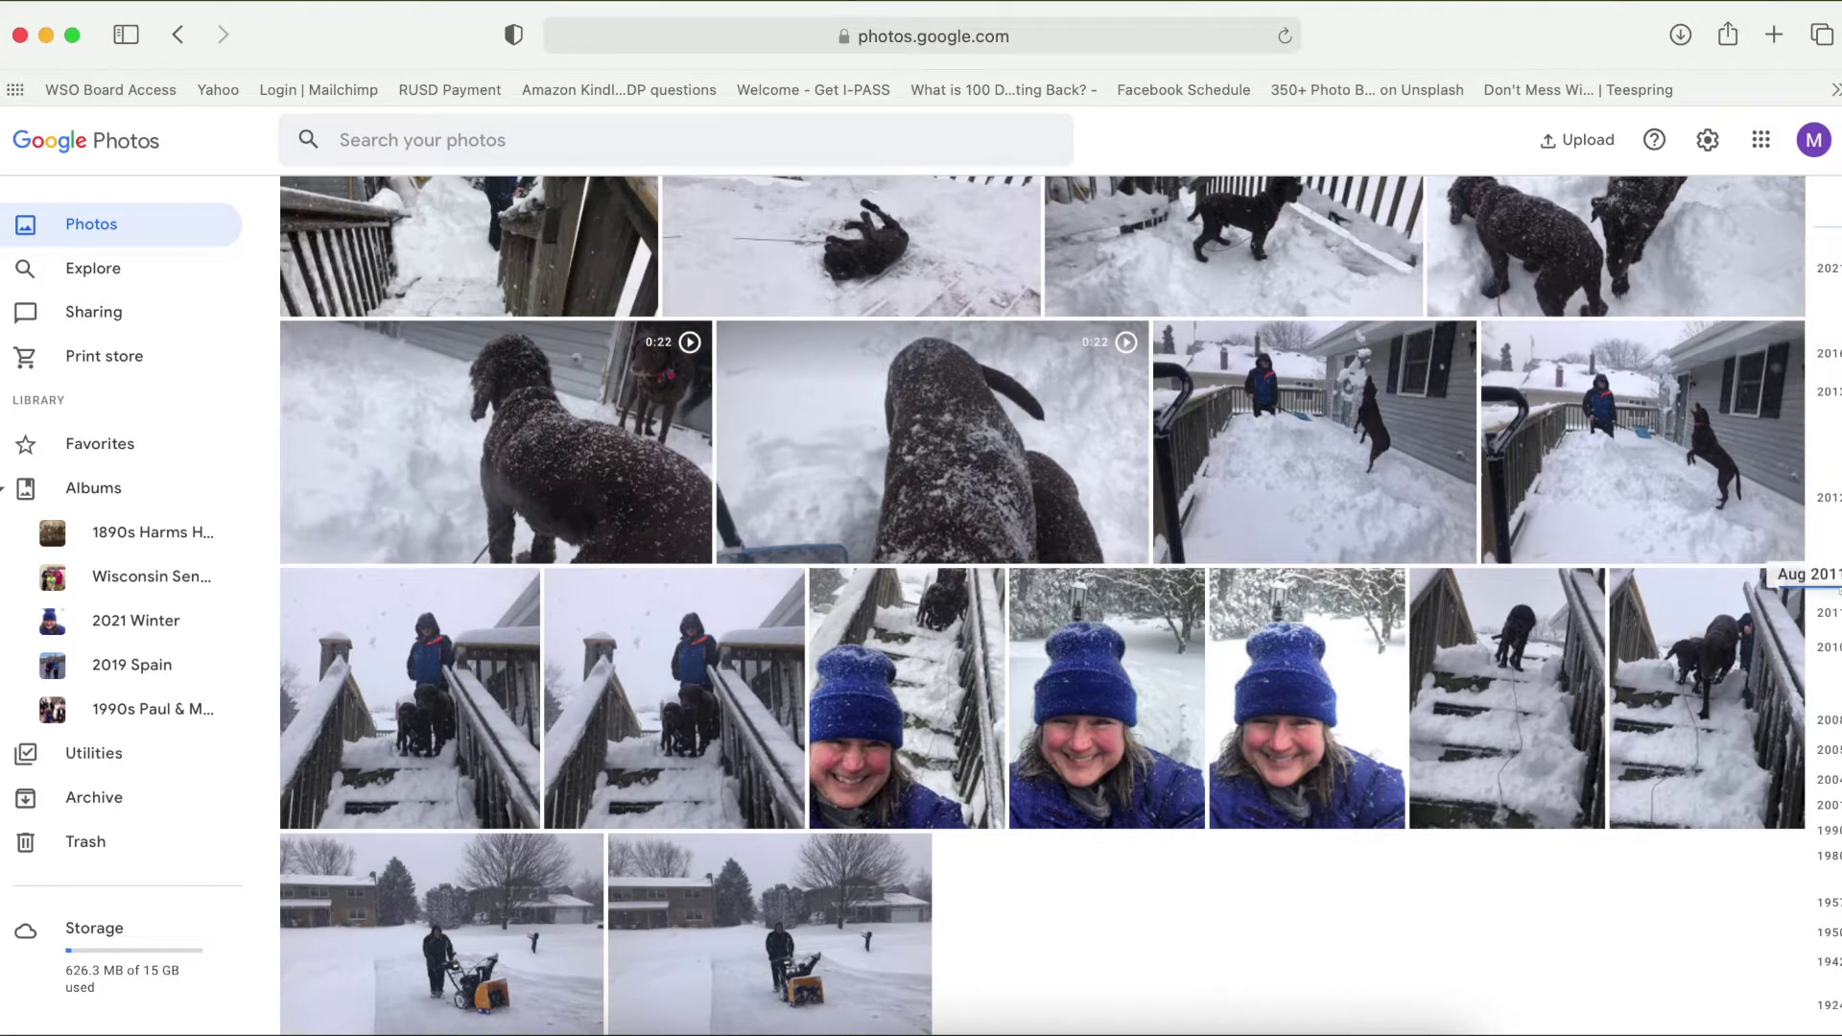
scroll(1835, 652, down, 2)
scroll(1834, 652, down, 3)
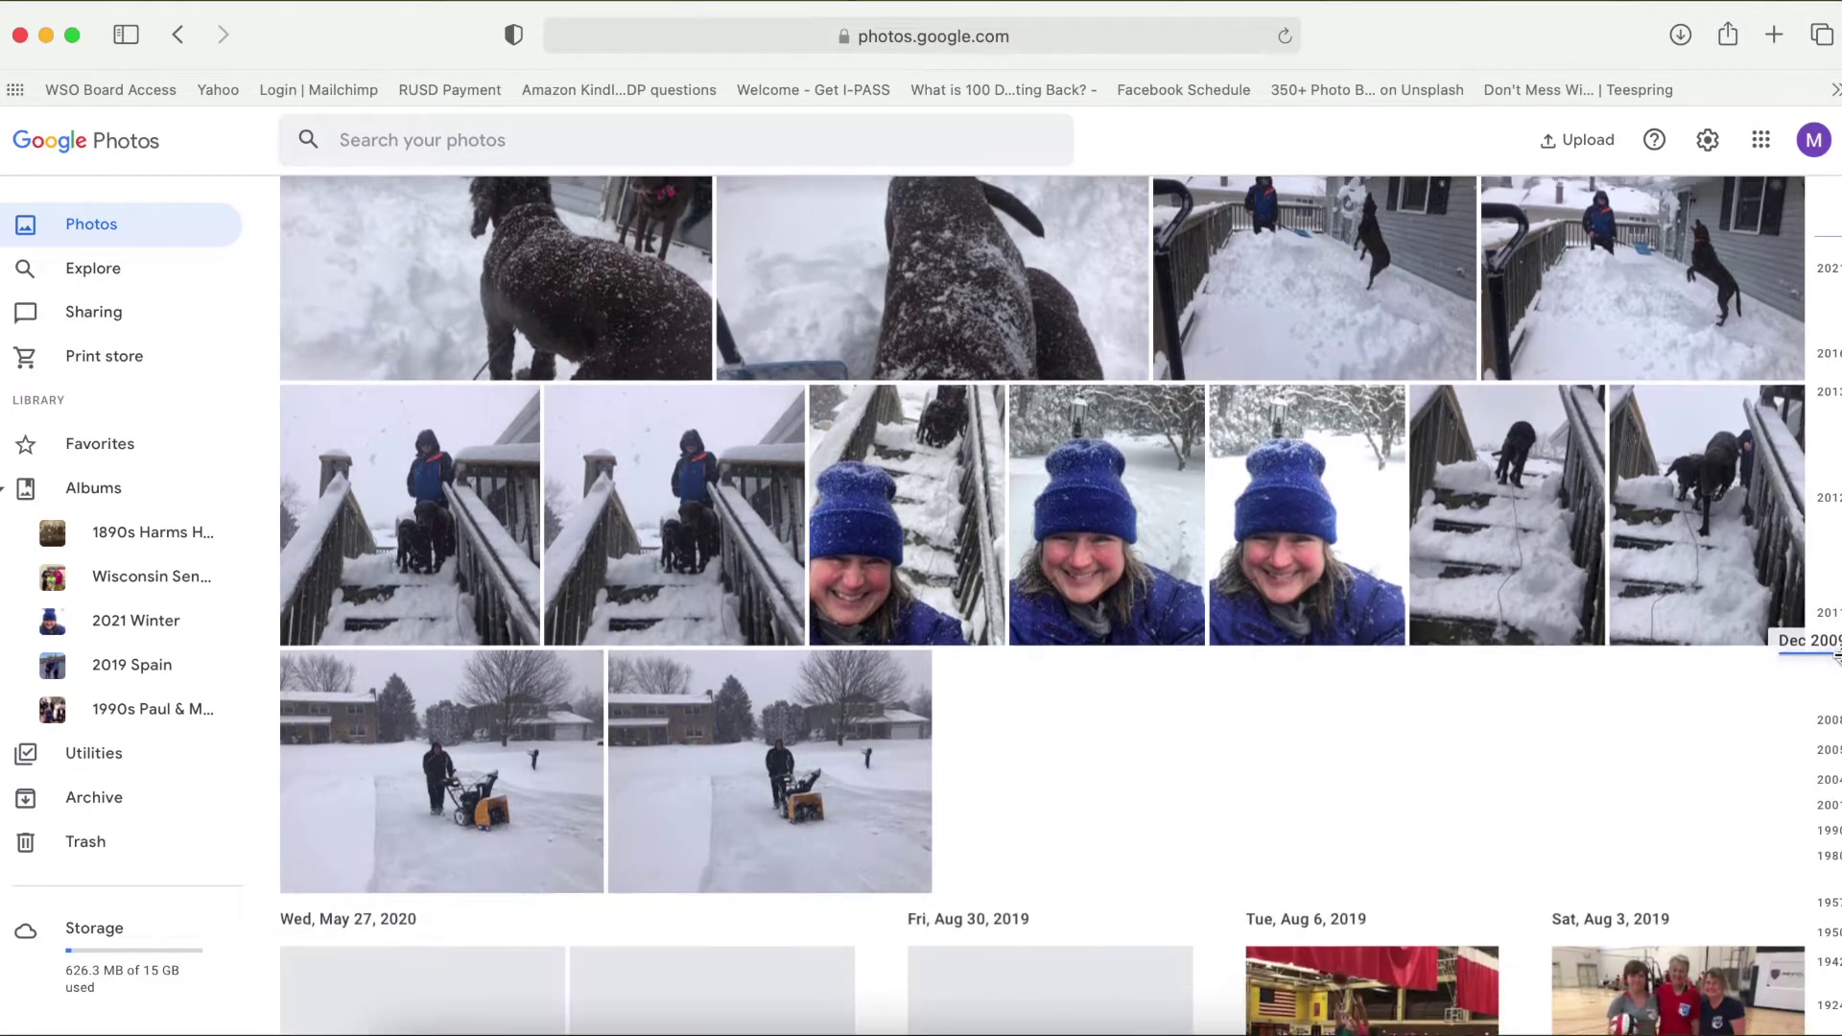
click(1834, 753)
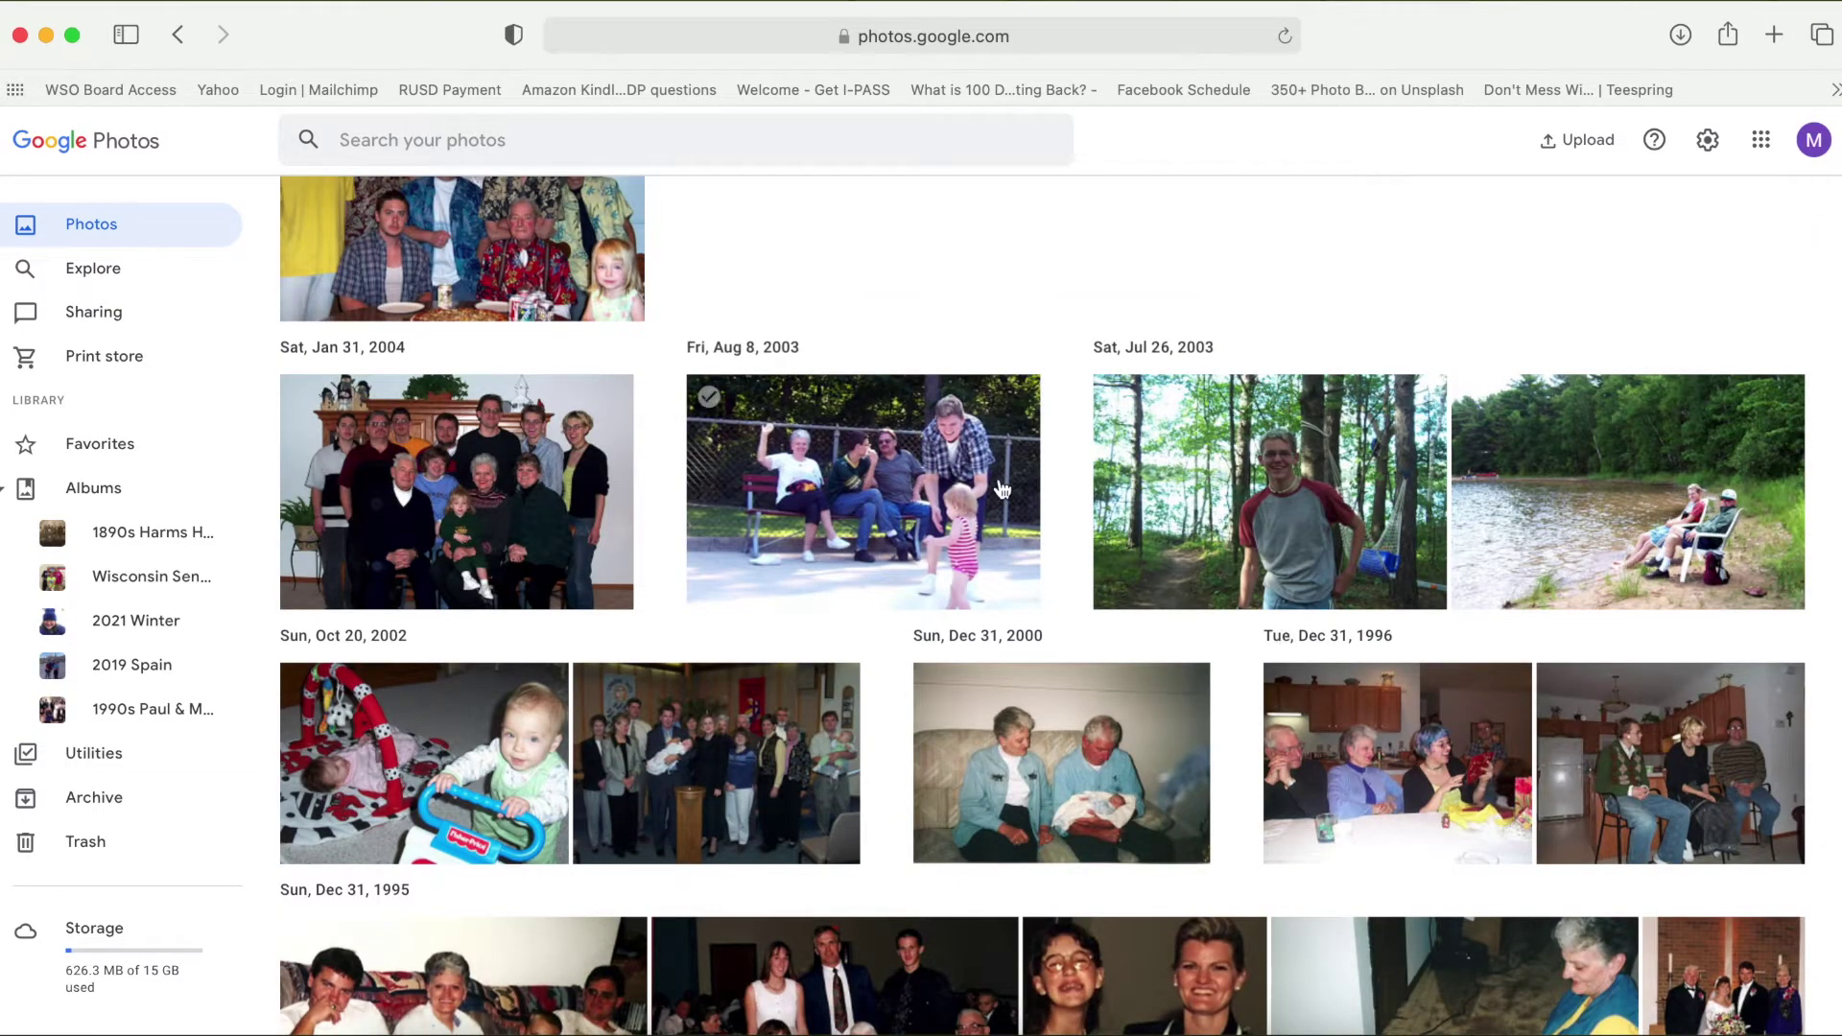
click(160, 278)
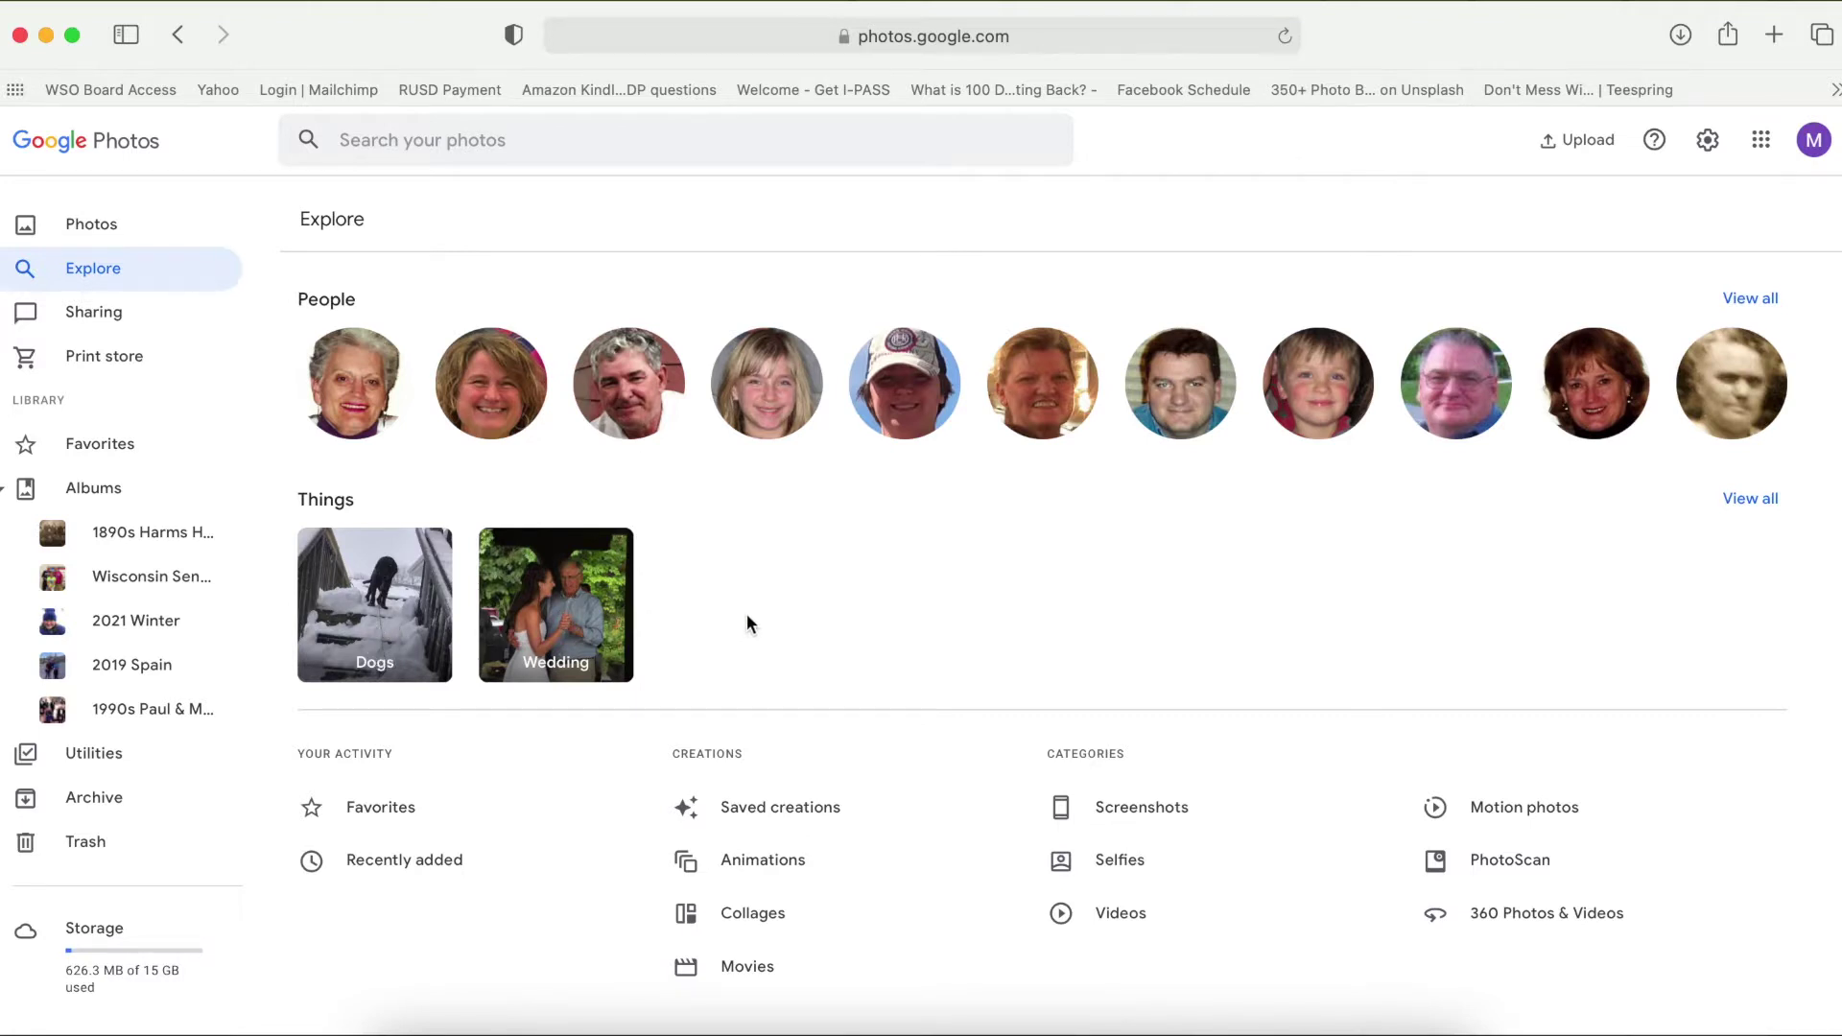
Step: Visit the Print store and Favorites, then go back to the library
click(156, 361)
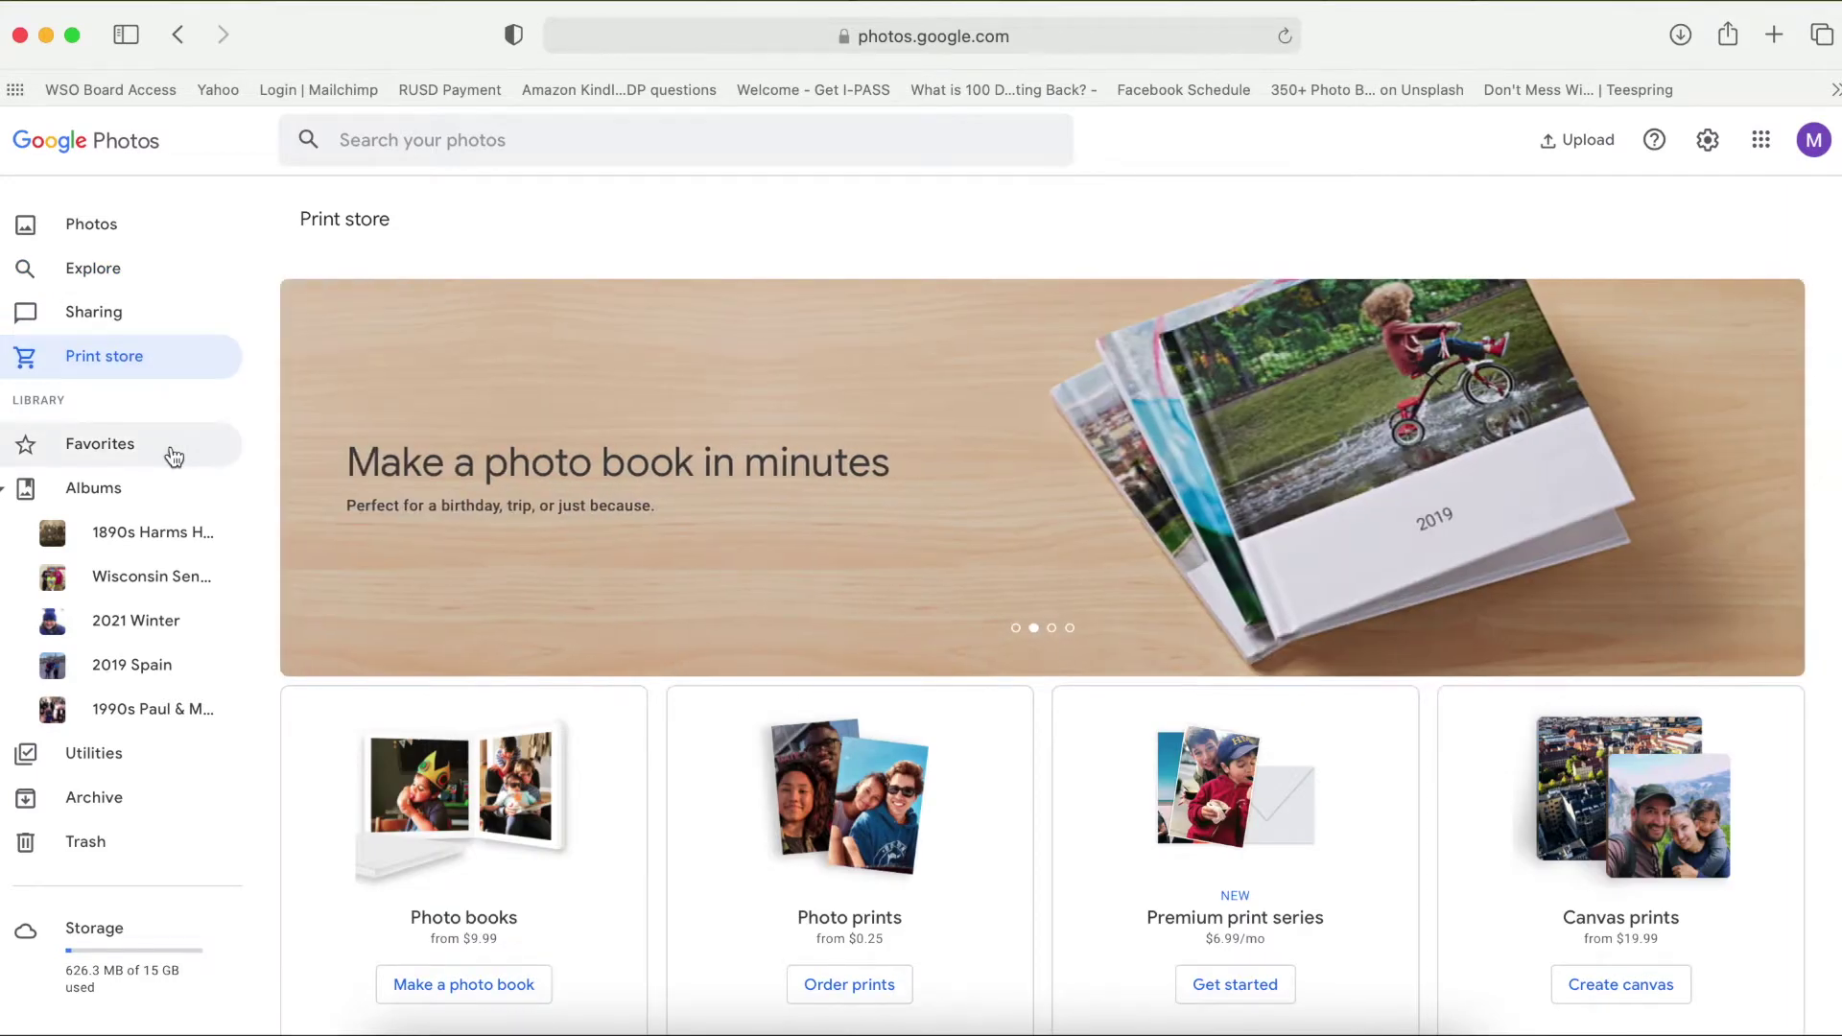
click(172, 449)
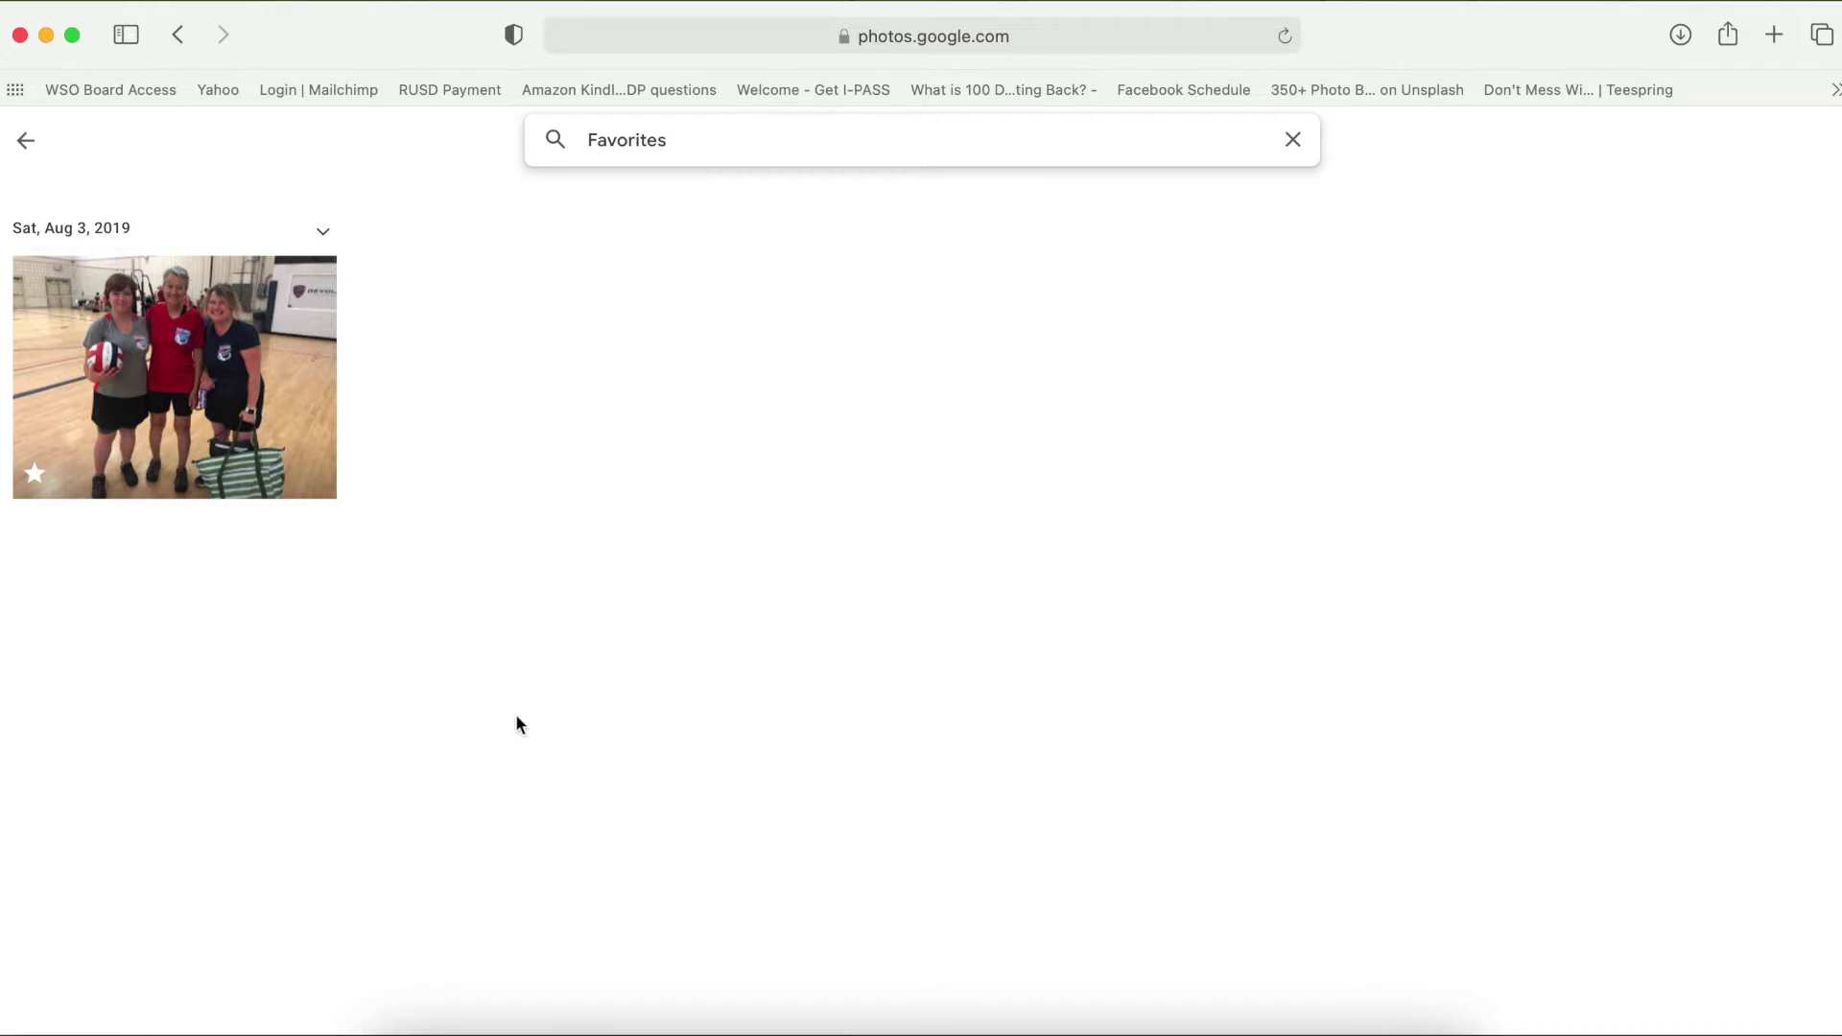
click(28, 145)
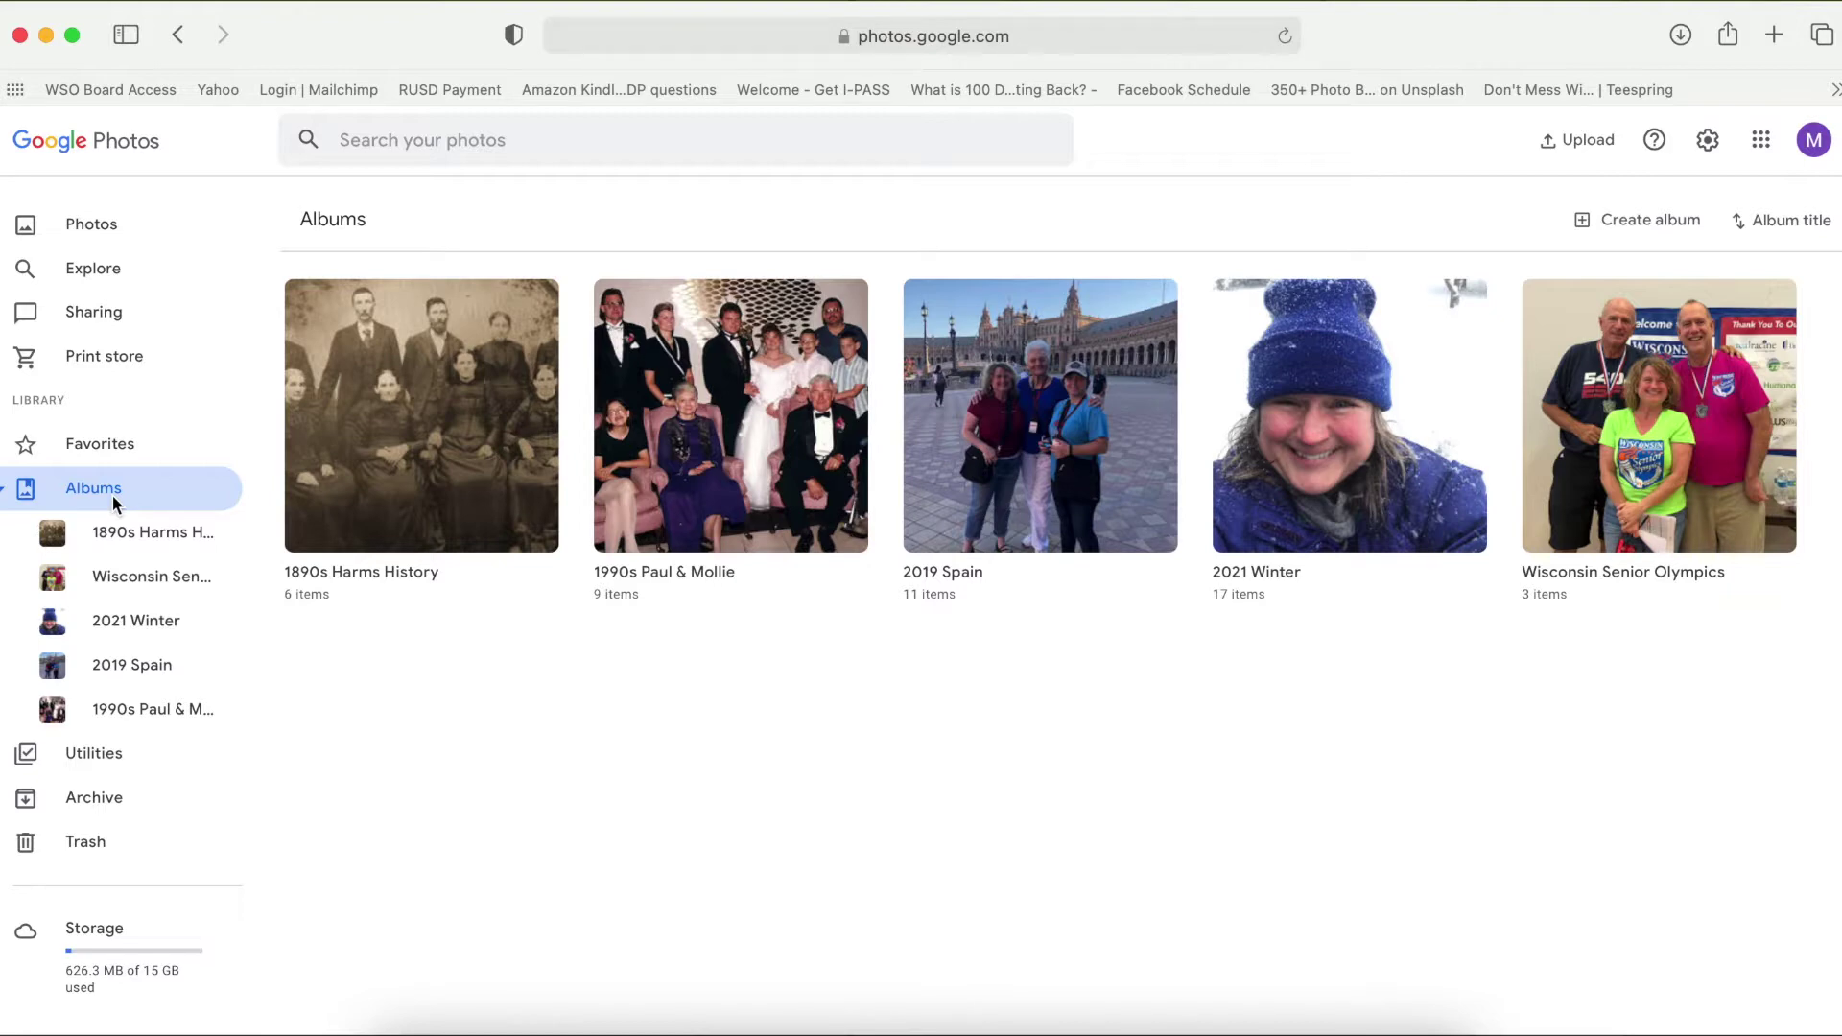
Step: Browse Utilities and Trash, then view Storage to see the Google One plans
click(127, 761)
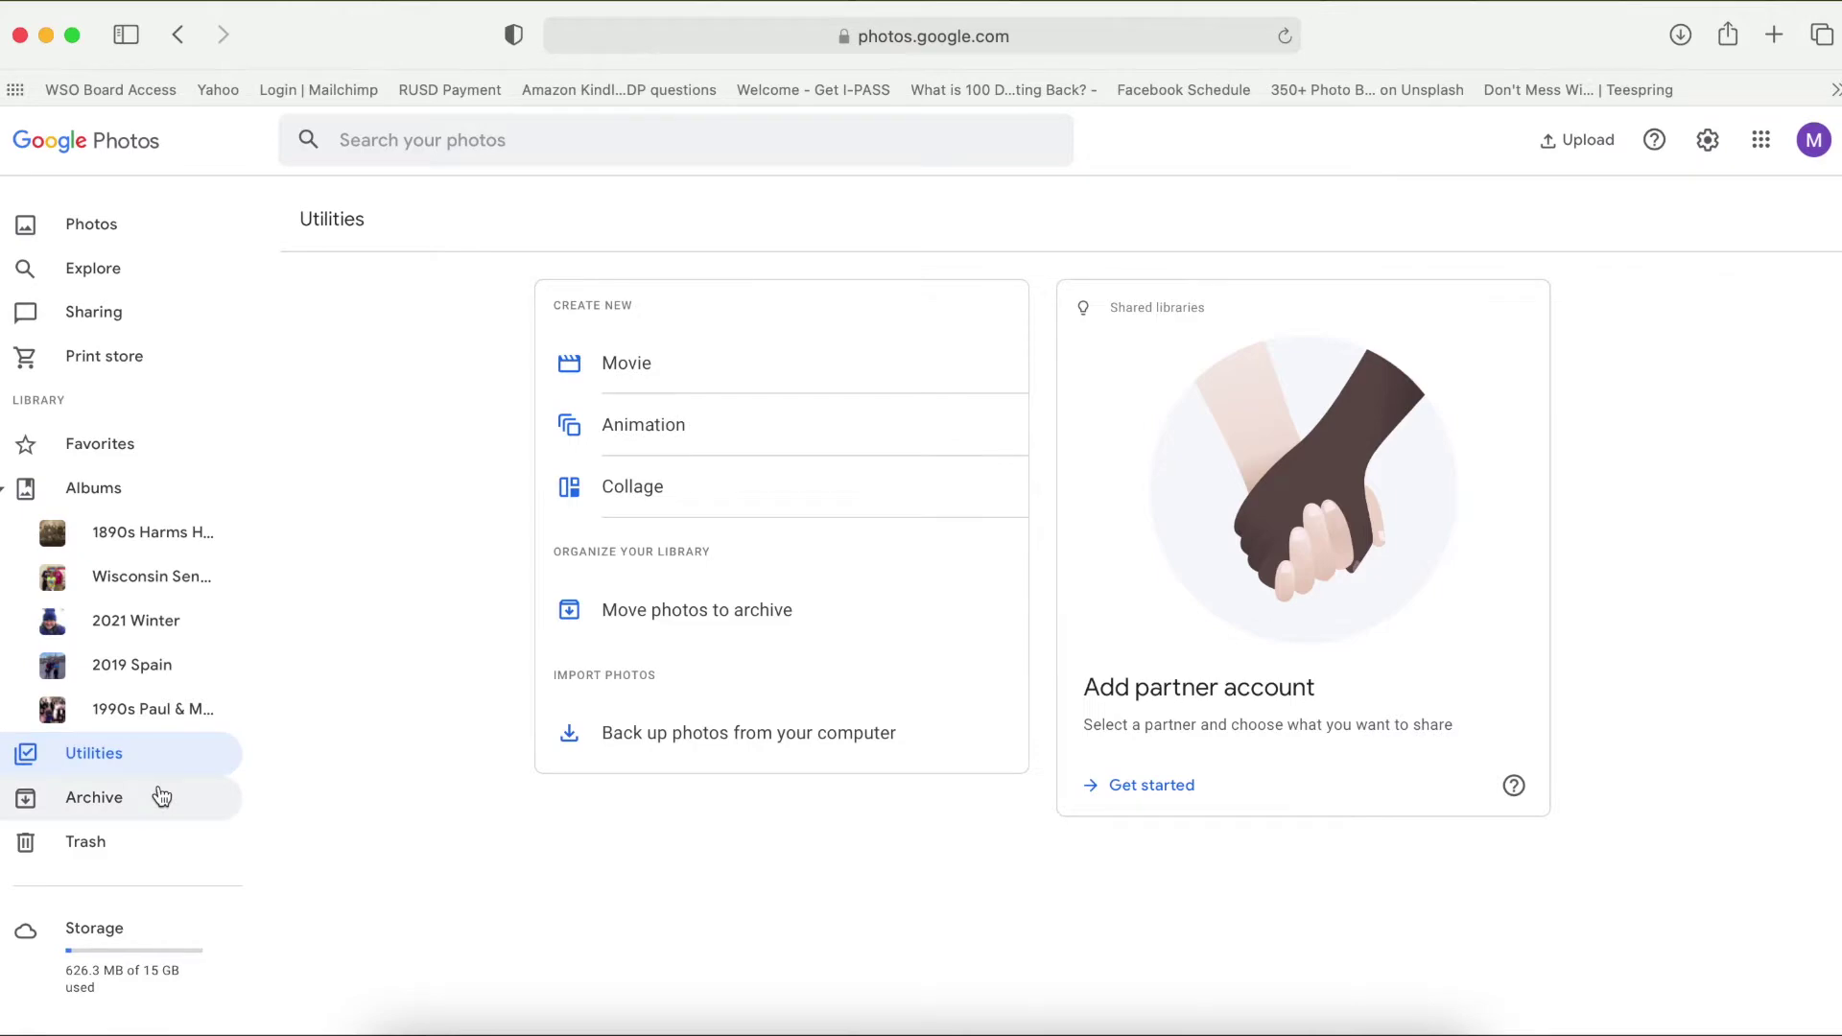
click(159, 842)
click(164, 933)
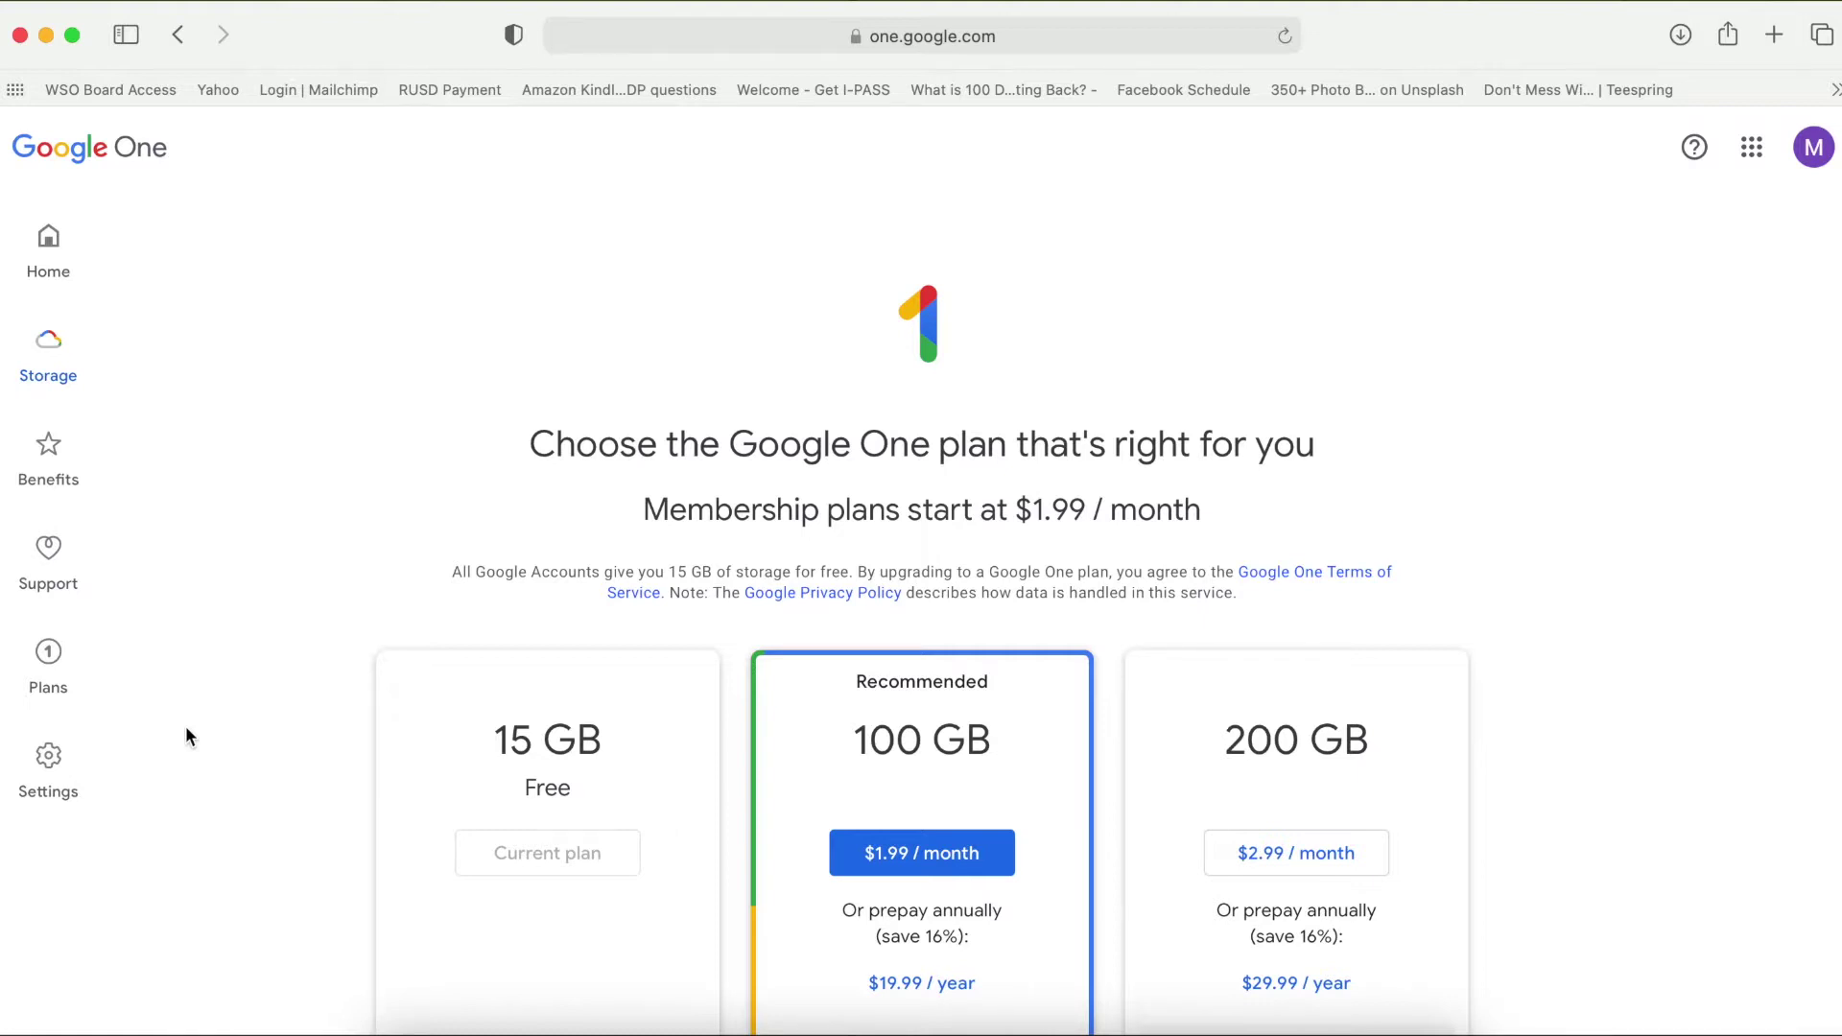
Step: Leave the Google One plans and return to the Google Photos library
click(50, 251)
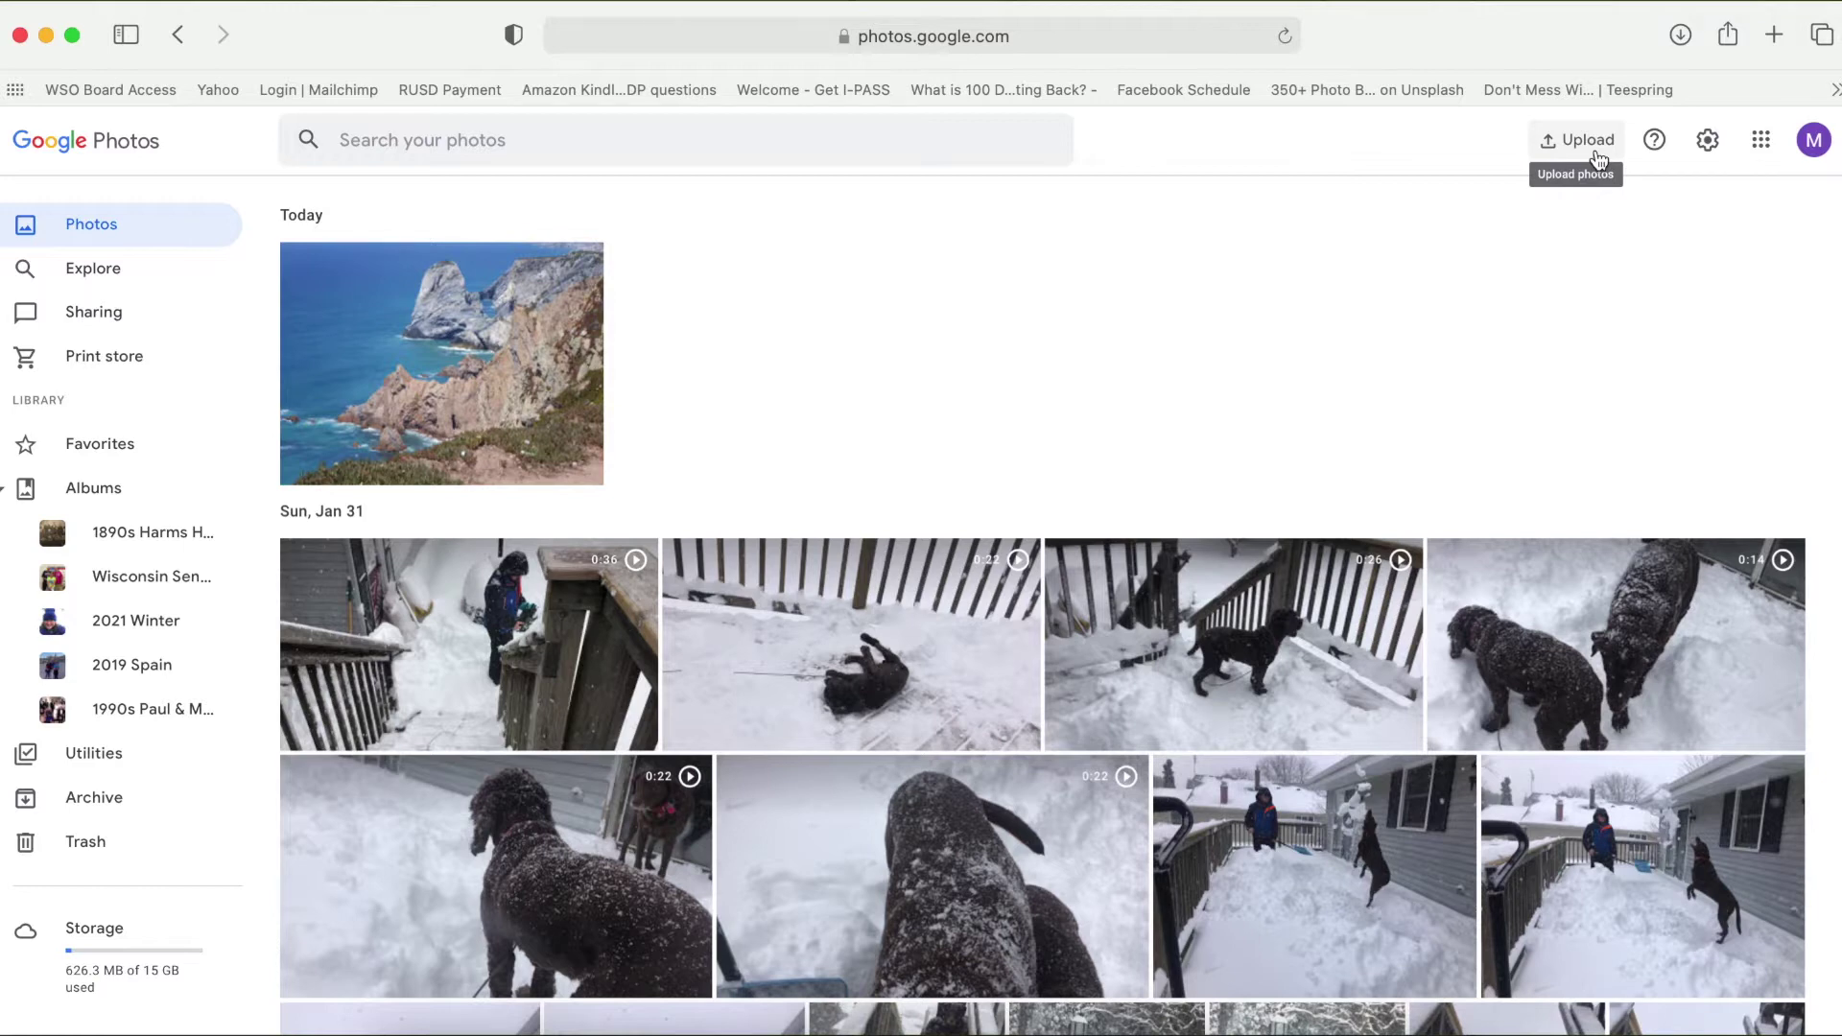
Step: Review the Google Photos settings page
click(1704, 158)
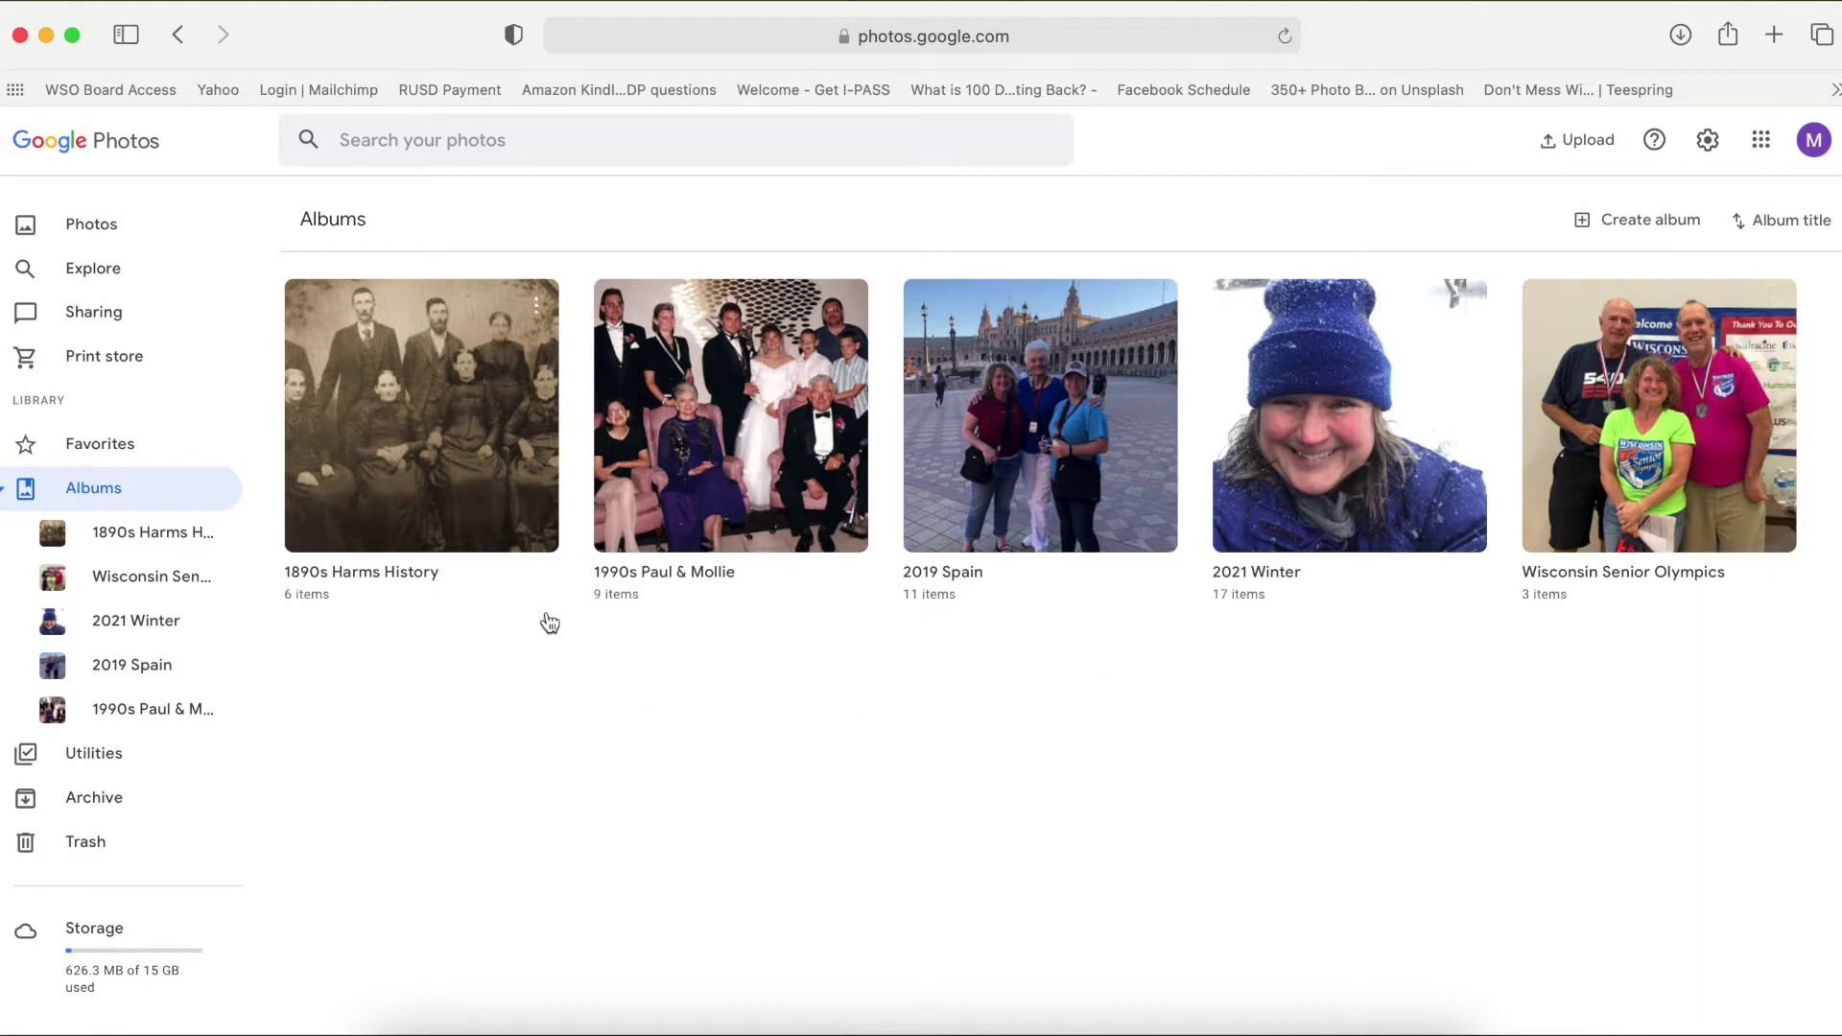
Step: Select four photos: the Jan 12 group, Jan 2 2012, family sofa, and Jan 1 photos
click(98, 226)
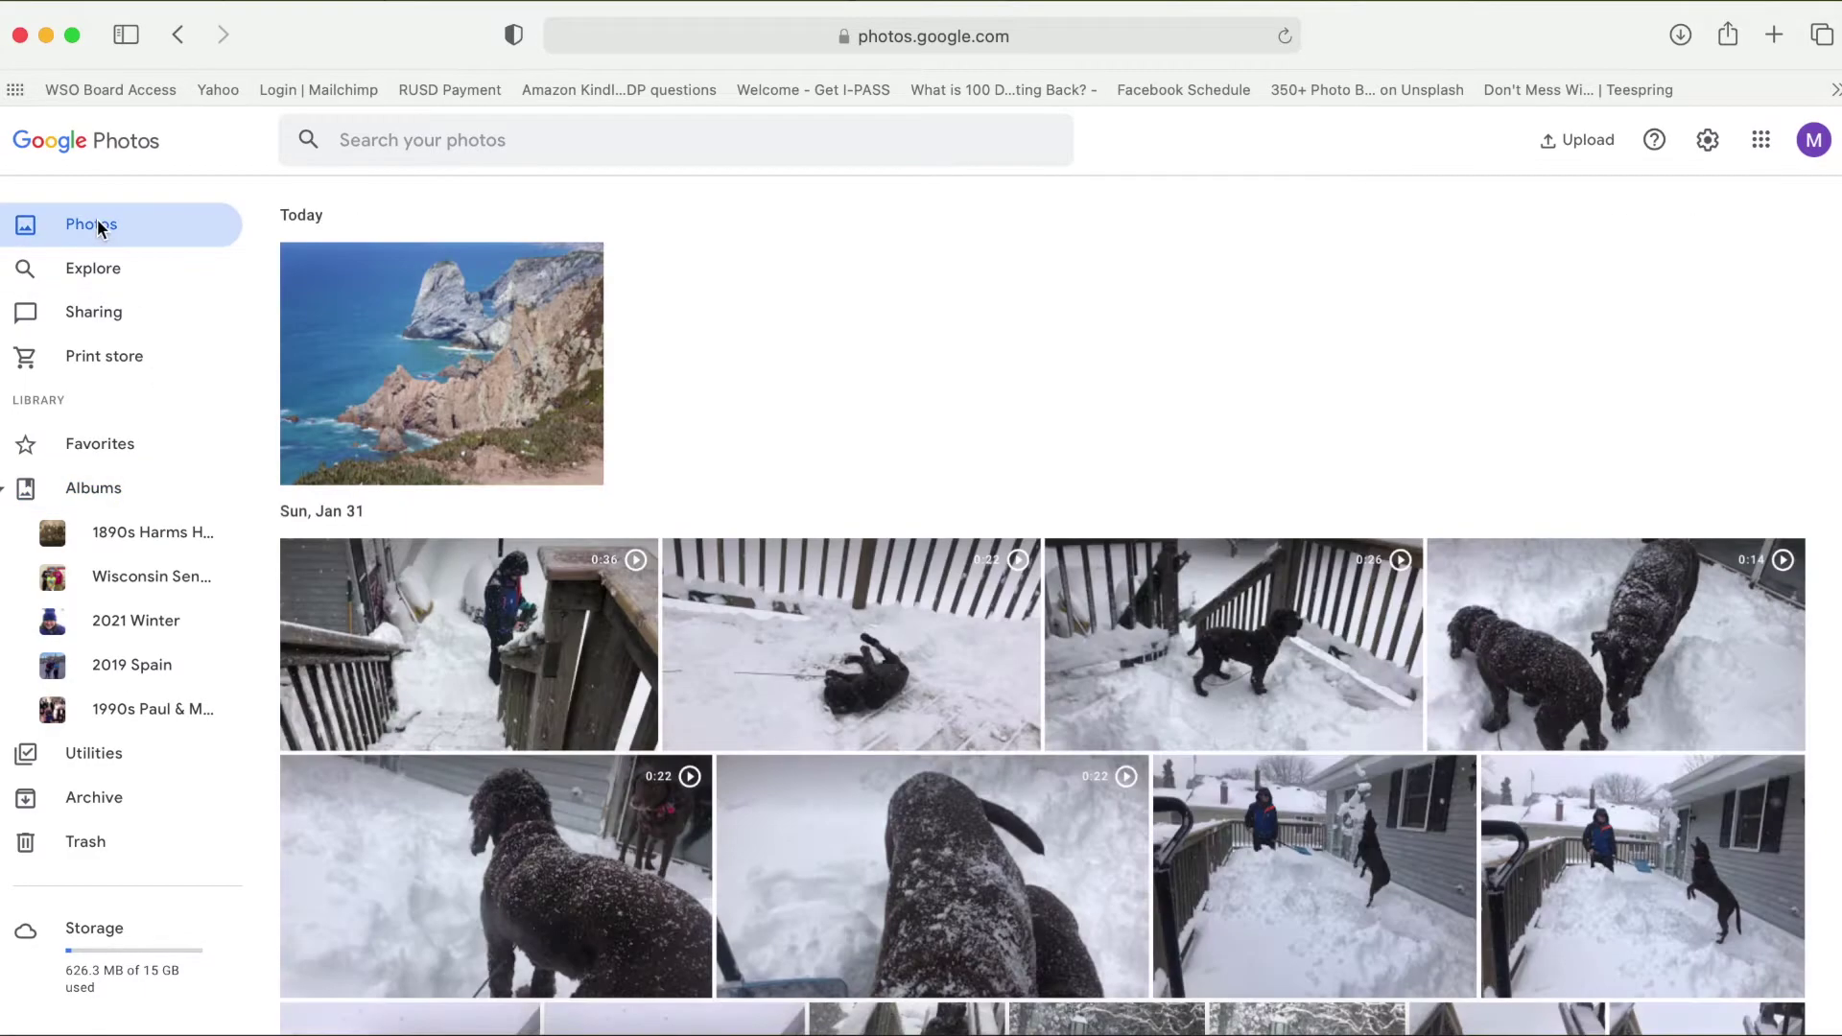
scroll(955, 527, down, 20)
scroll(956, 522, down, 15)
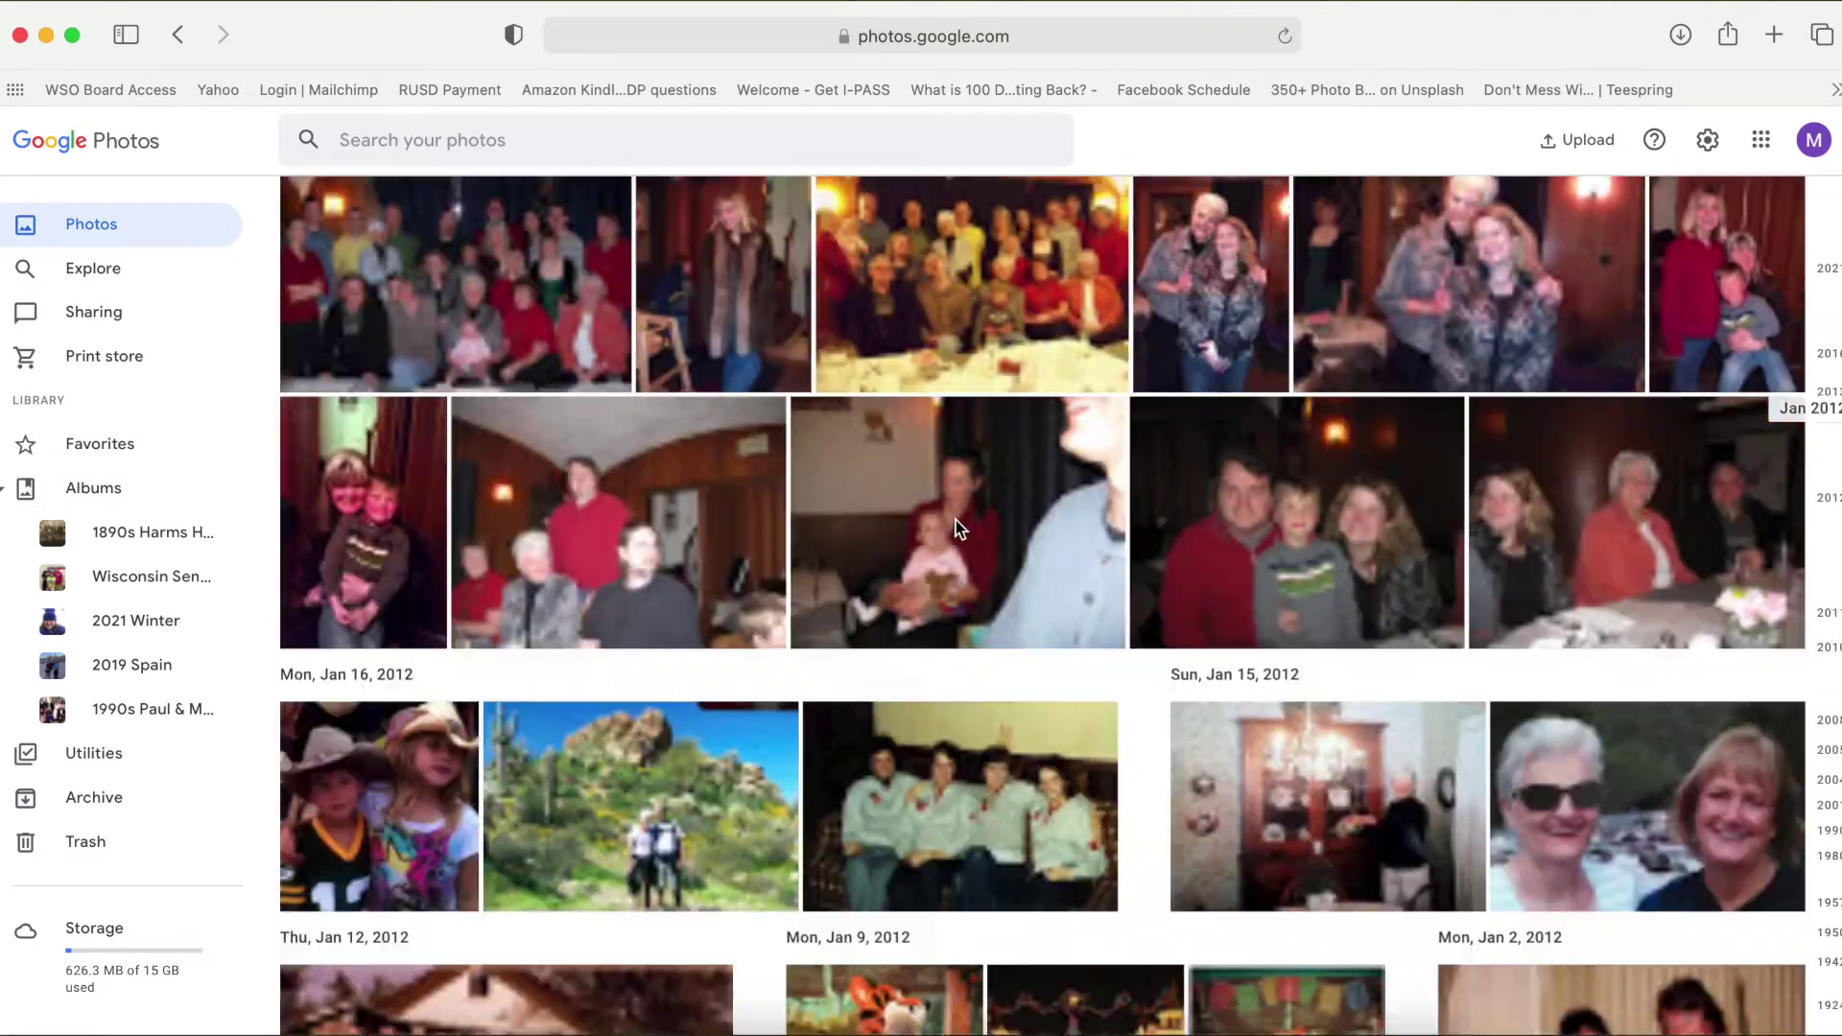
scroll(955, 526, up, 2)
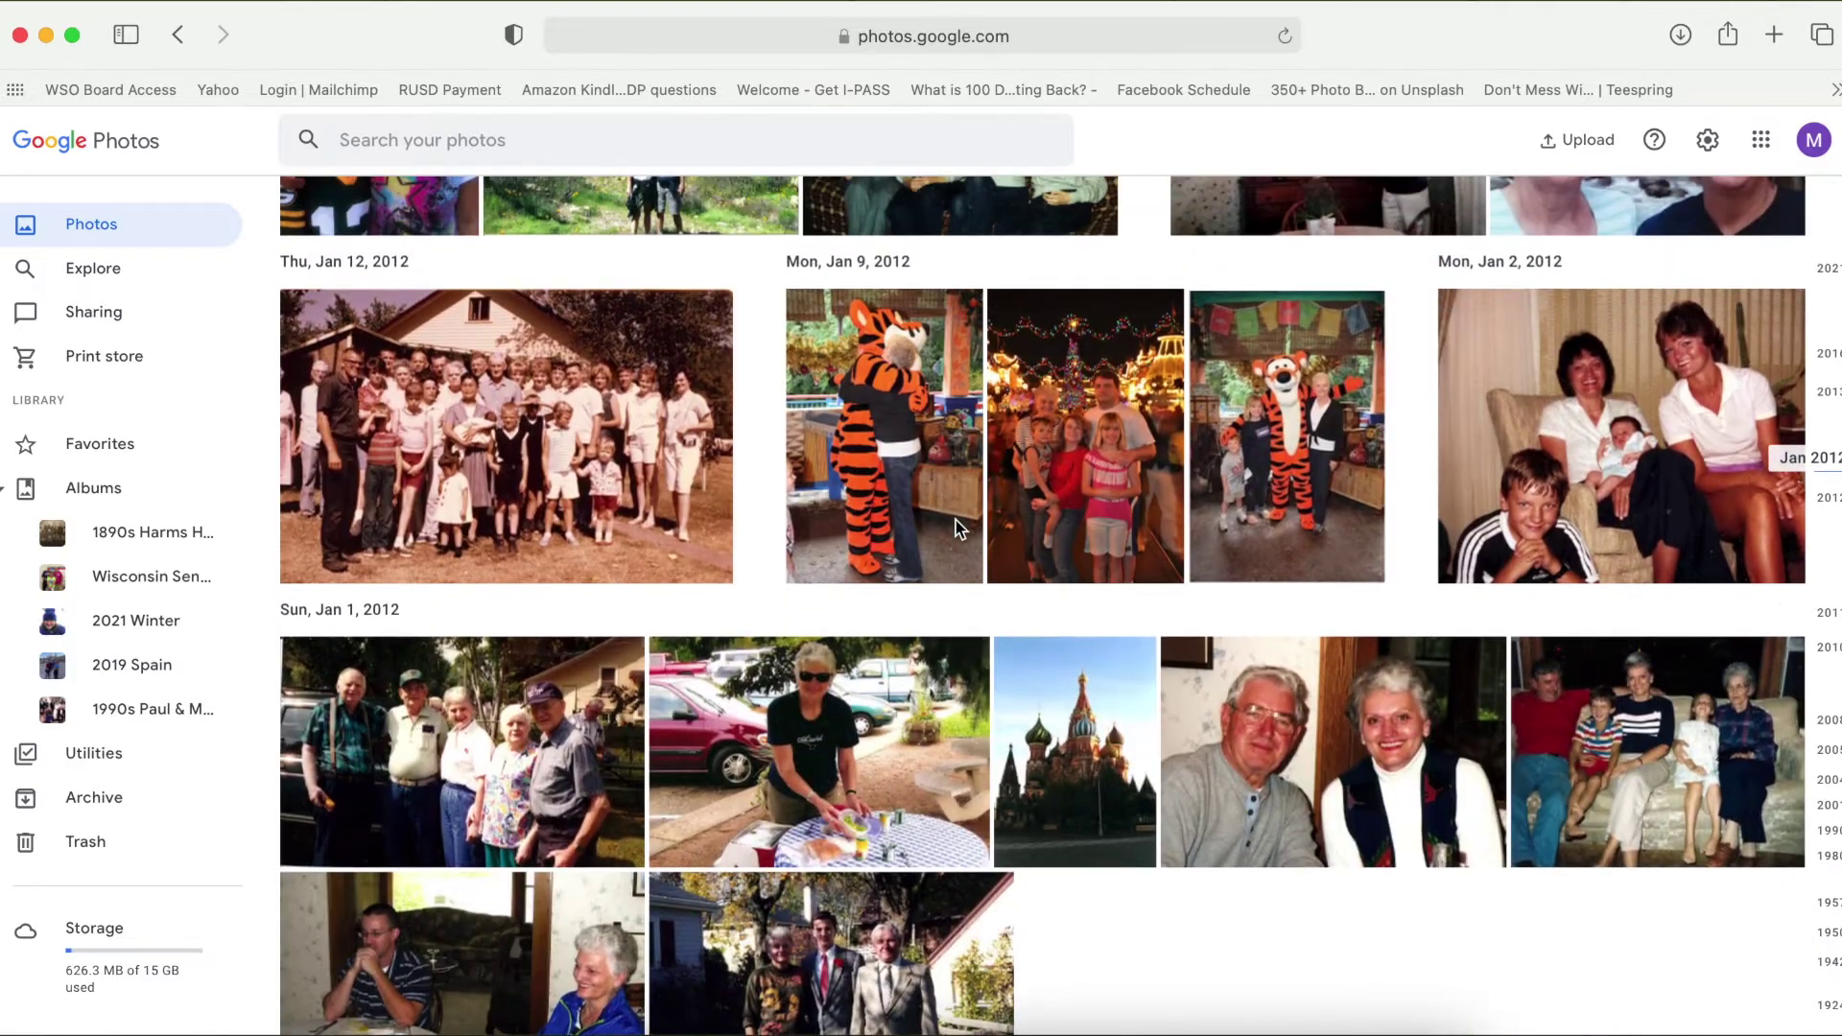
click(304, 312)
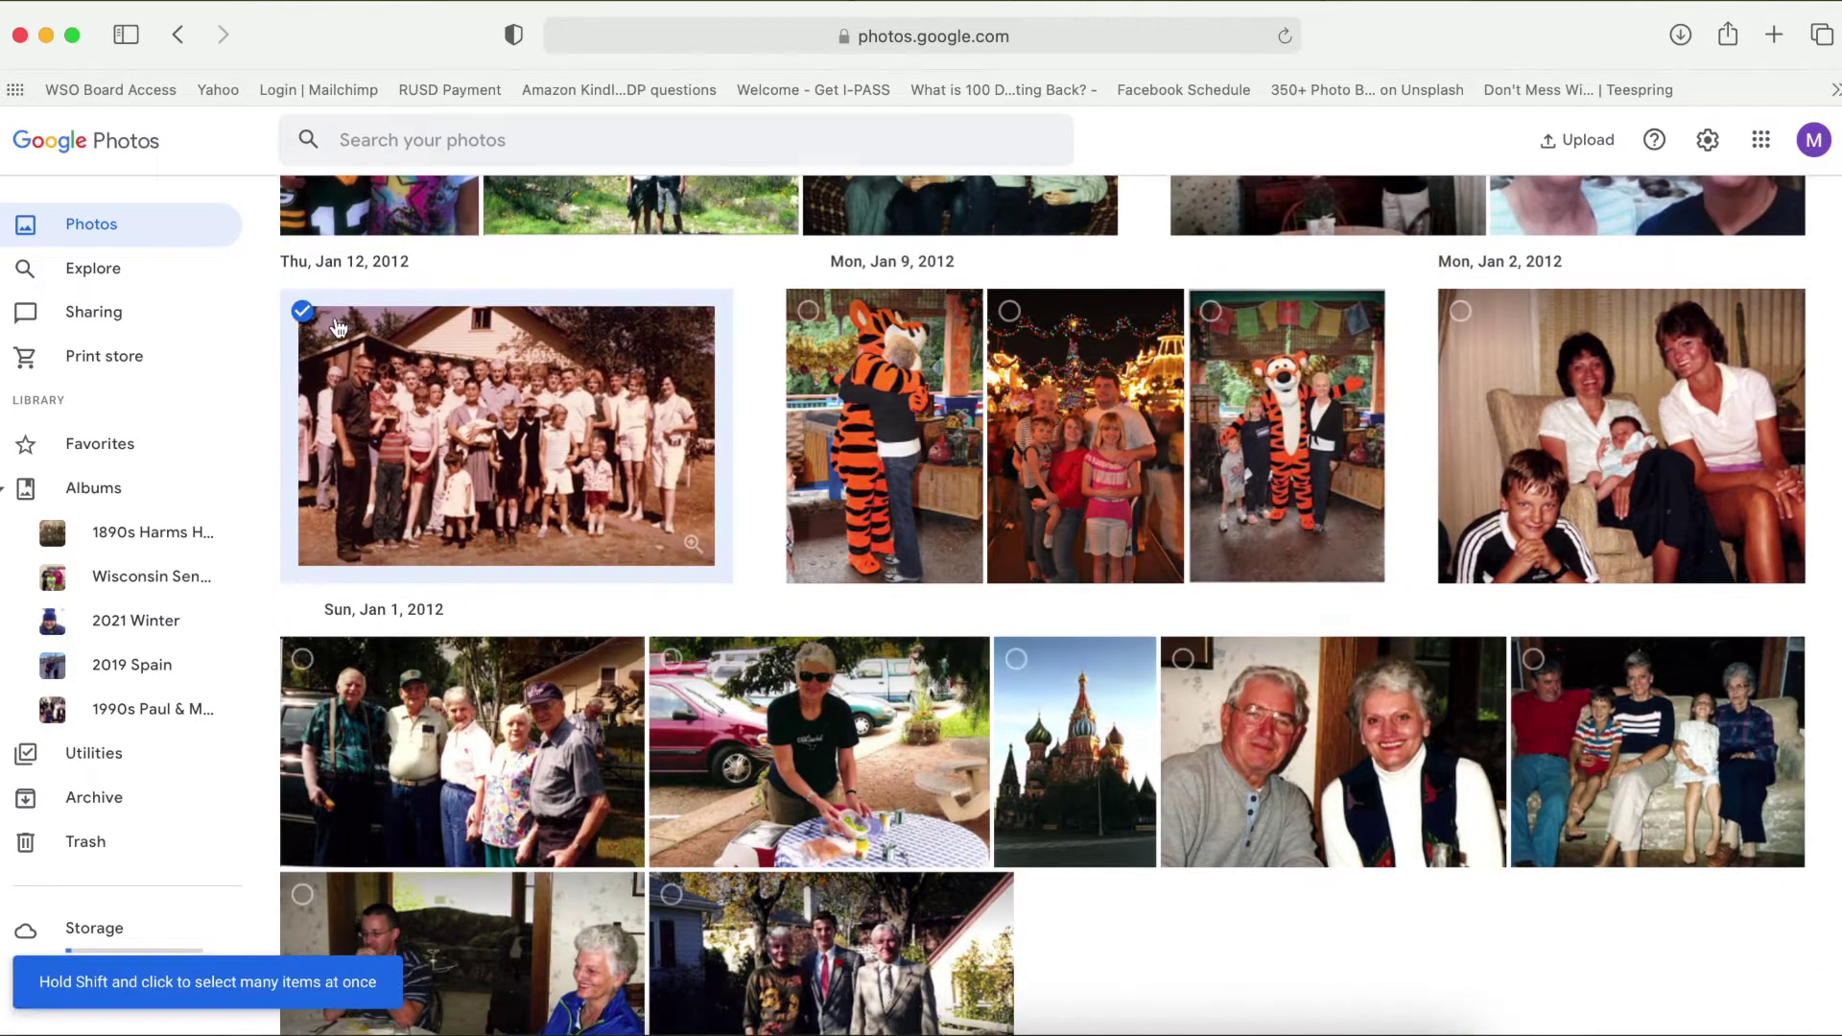
click(1460, 312)
click(1533, 659)
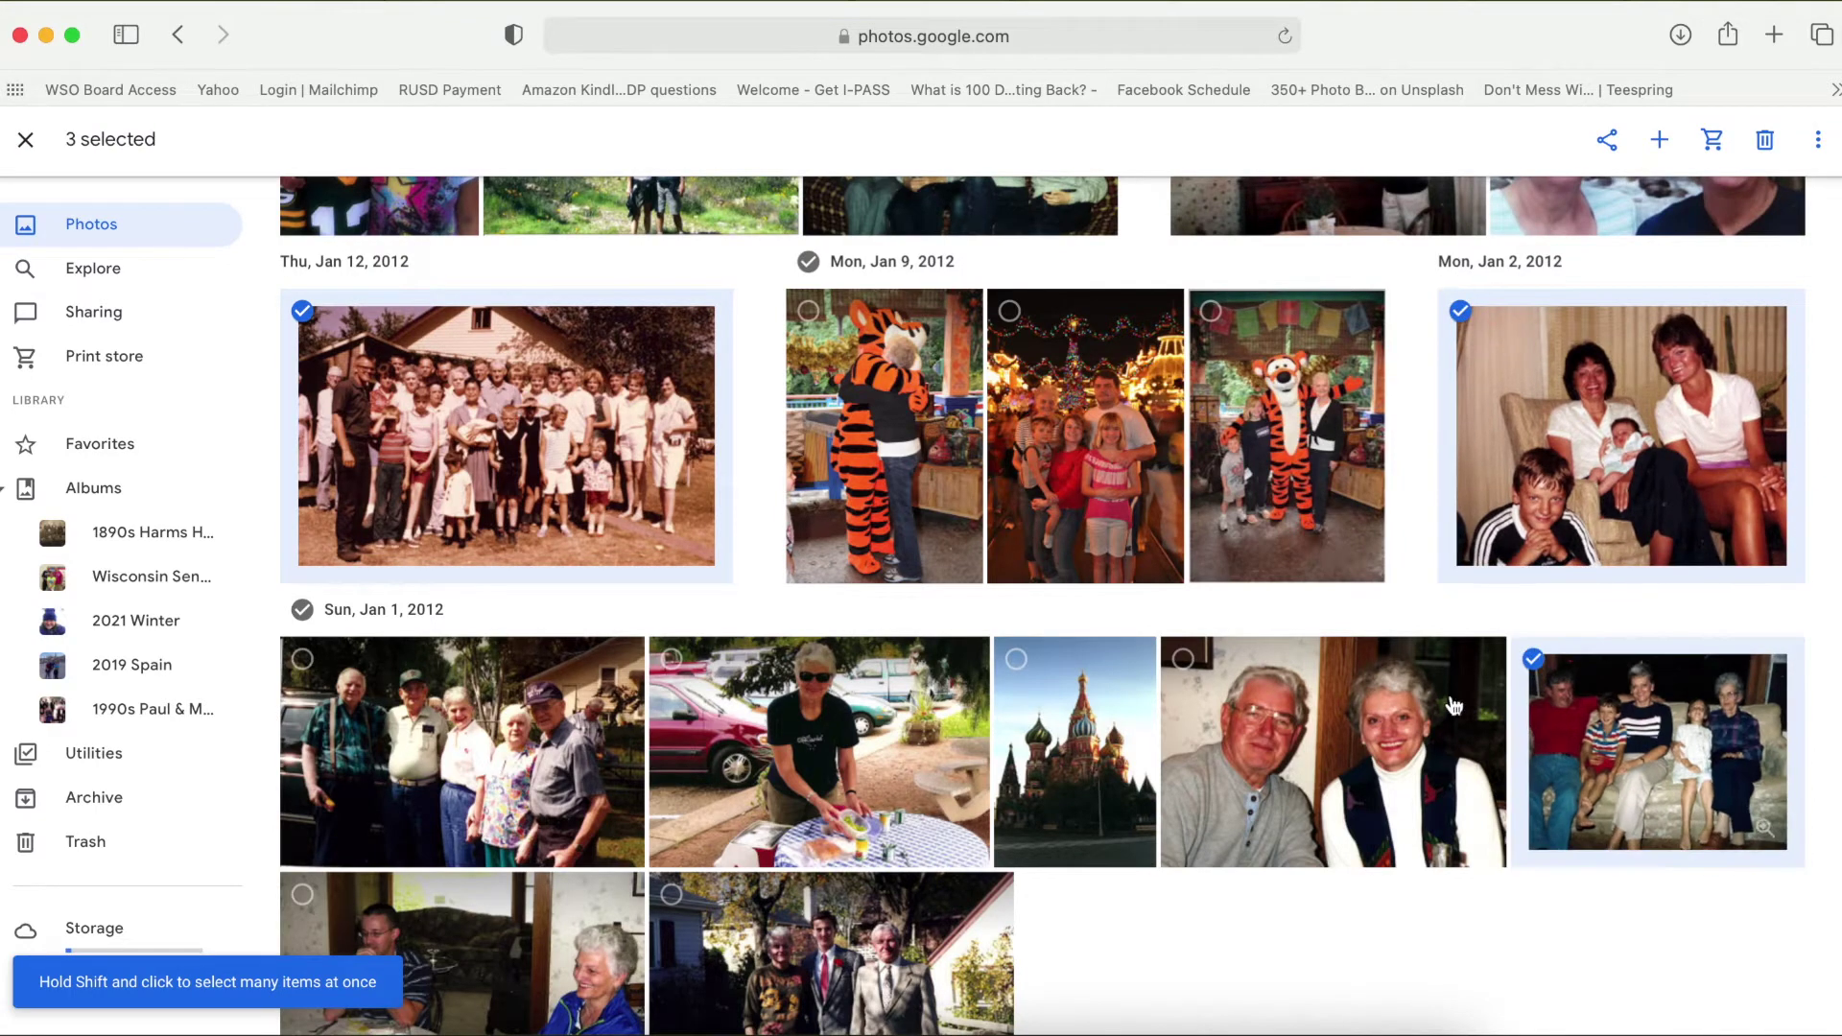
click(303, 660)
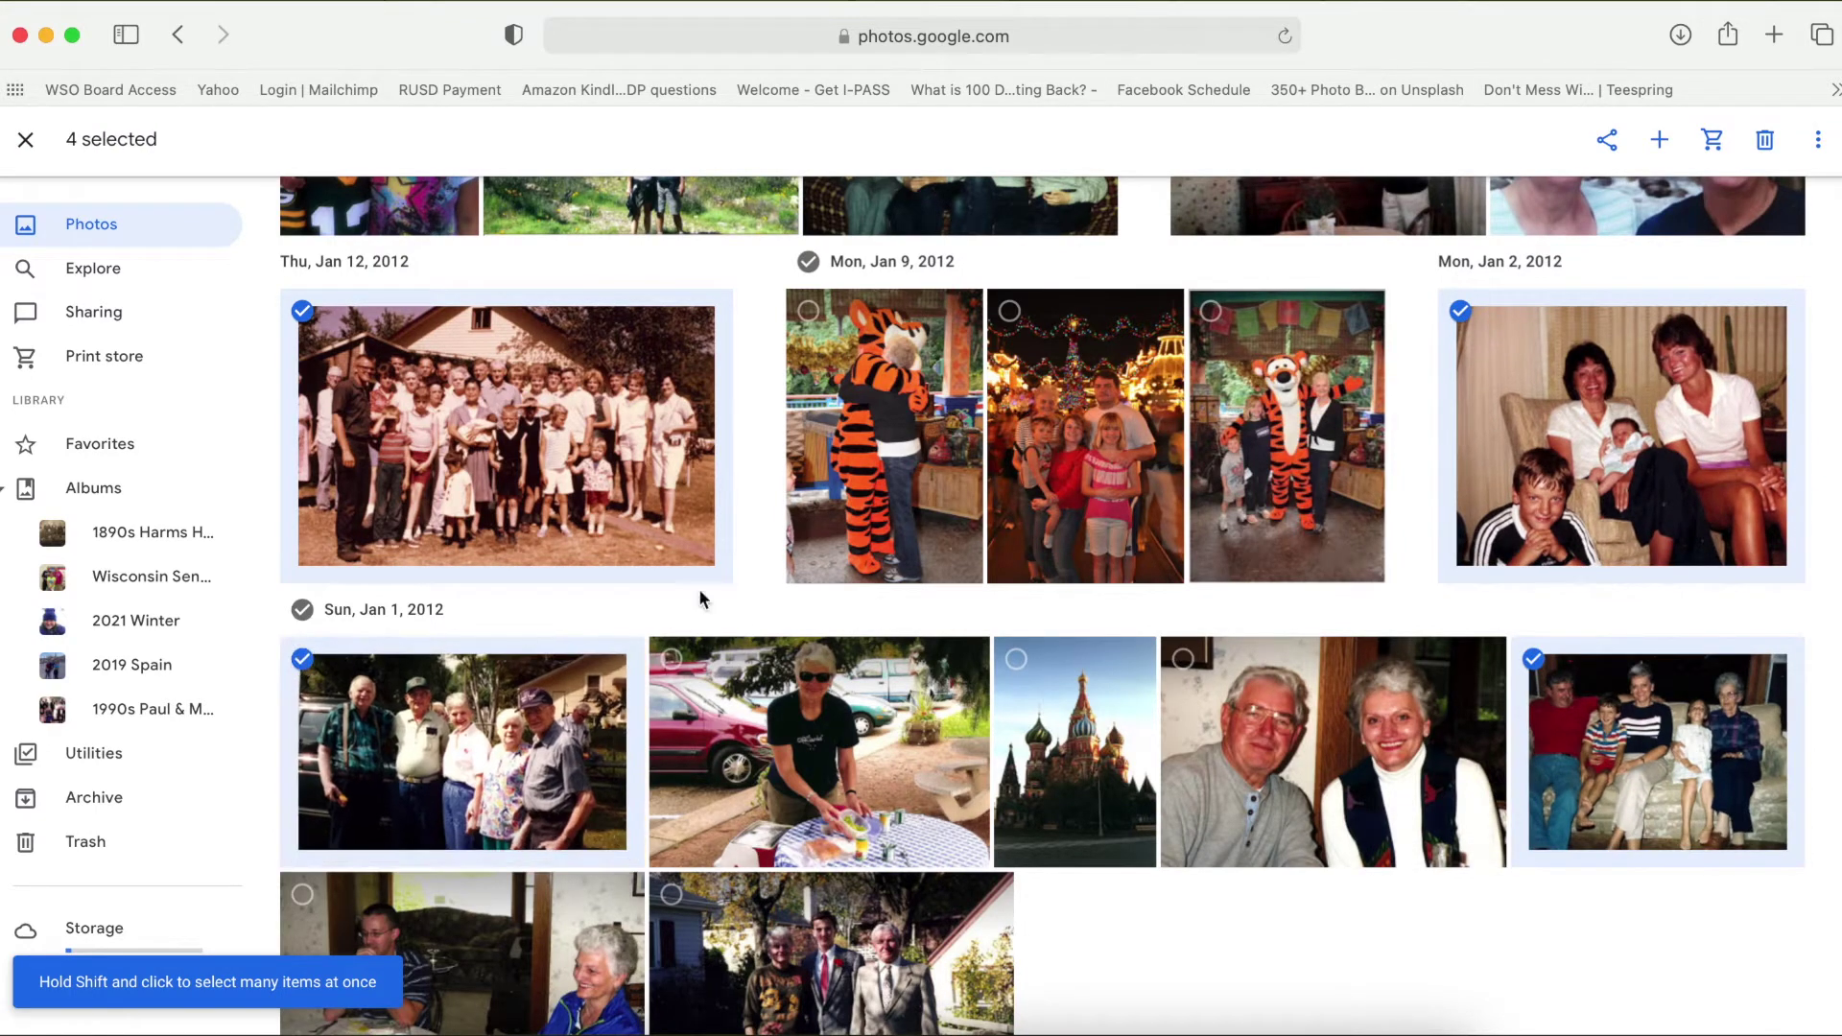
Step: Put the selected photos into a new album titled '1980s Photos'
click(1663, 149)
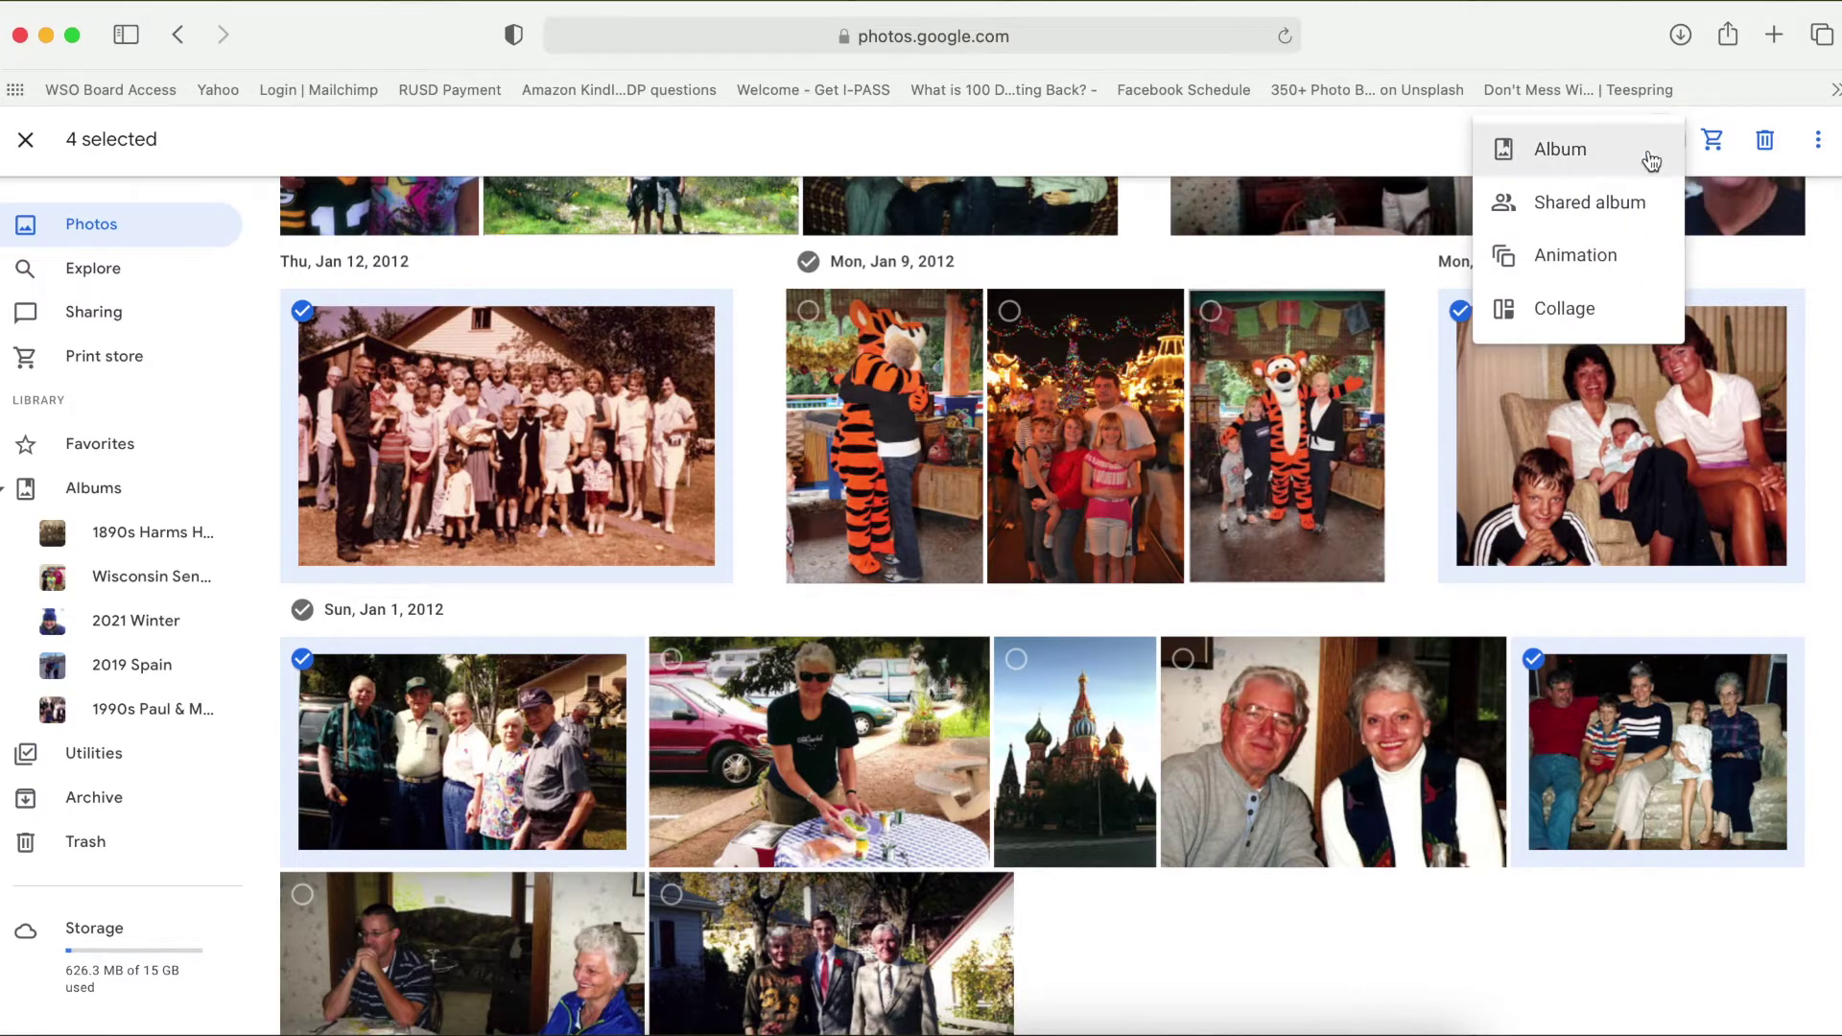
click(1578, 153)
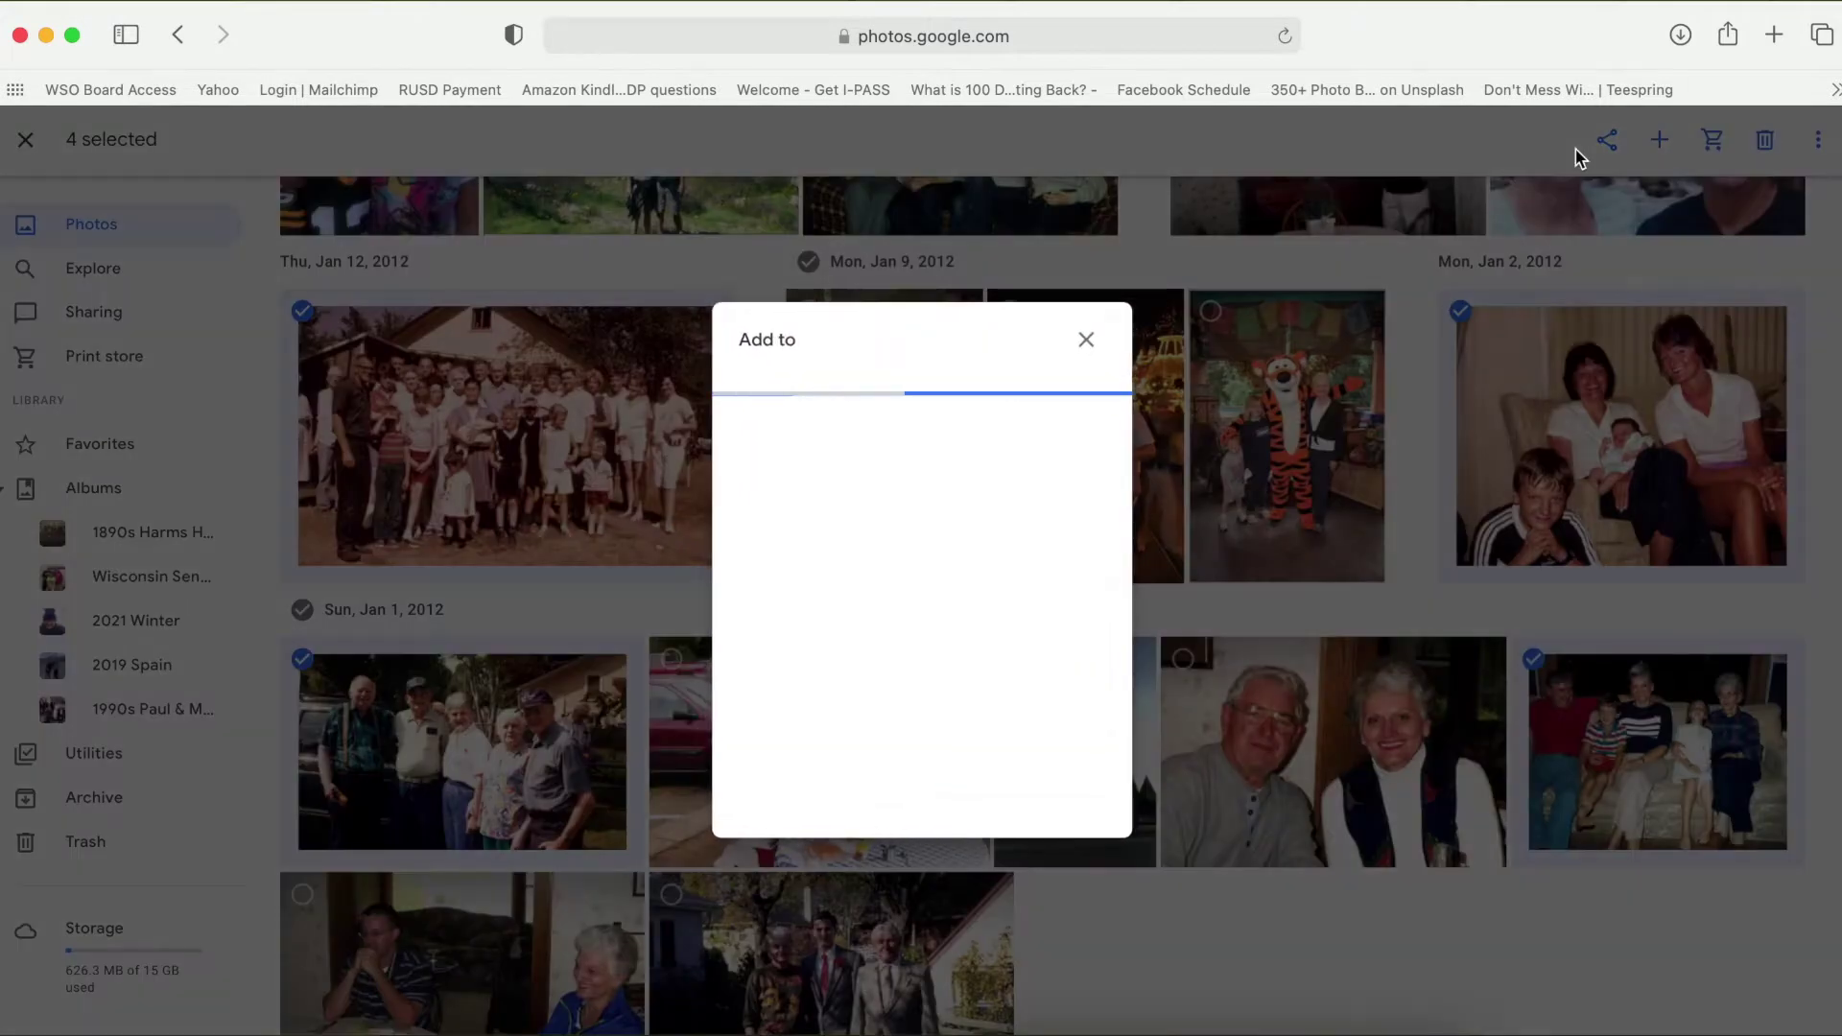
click(888, 422)
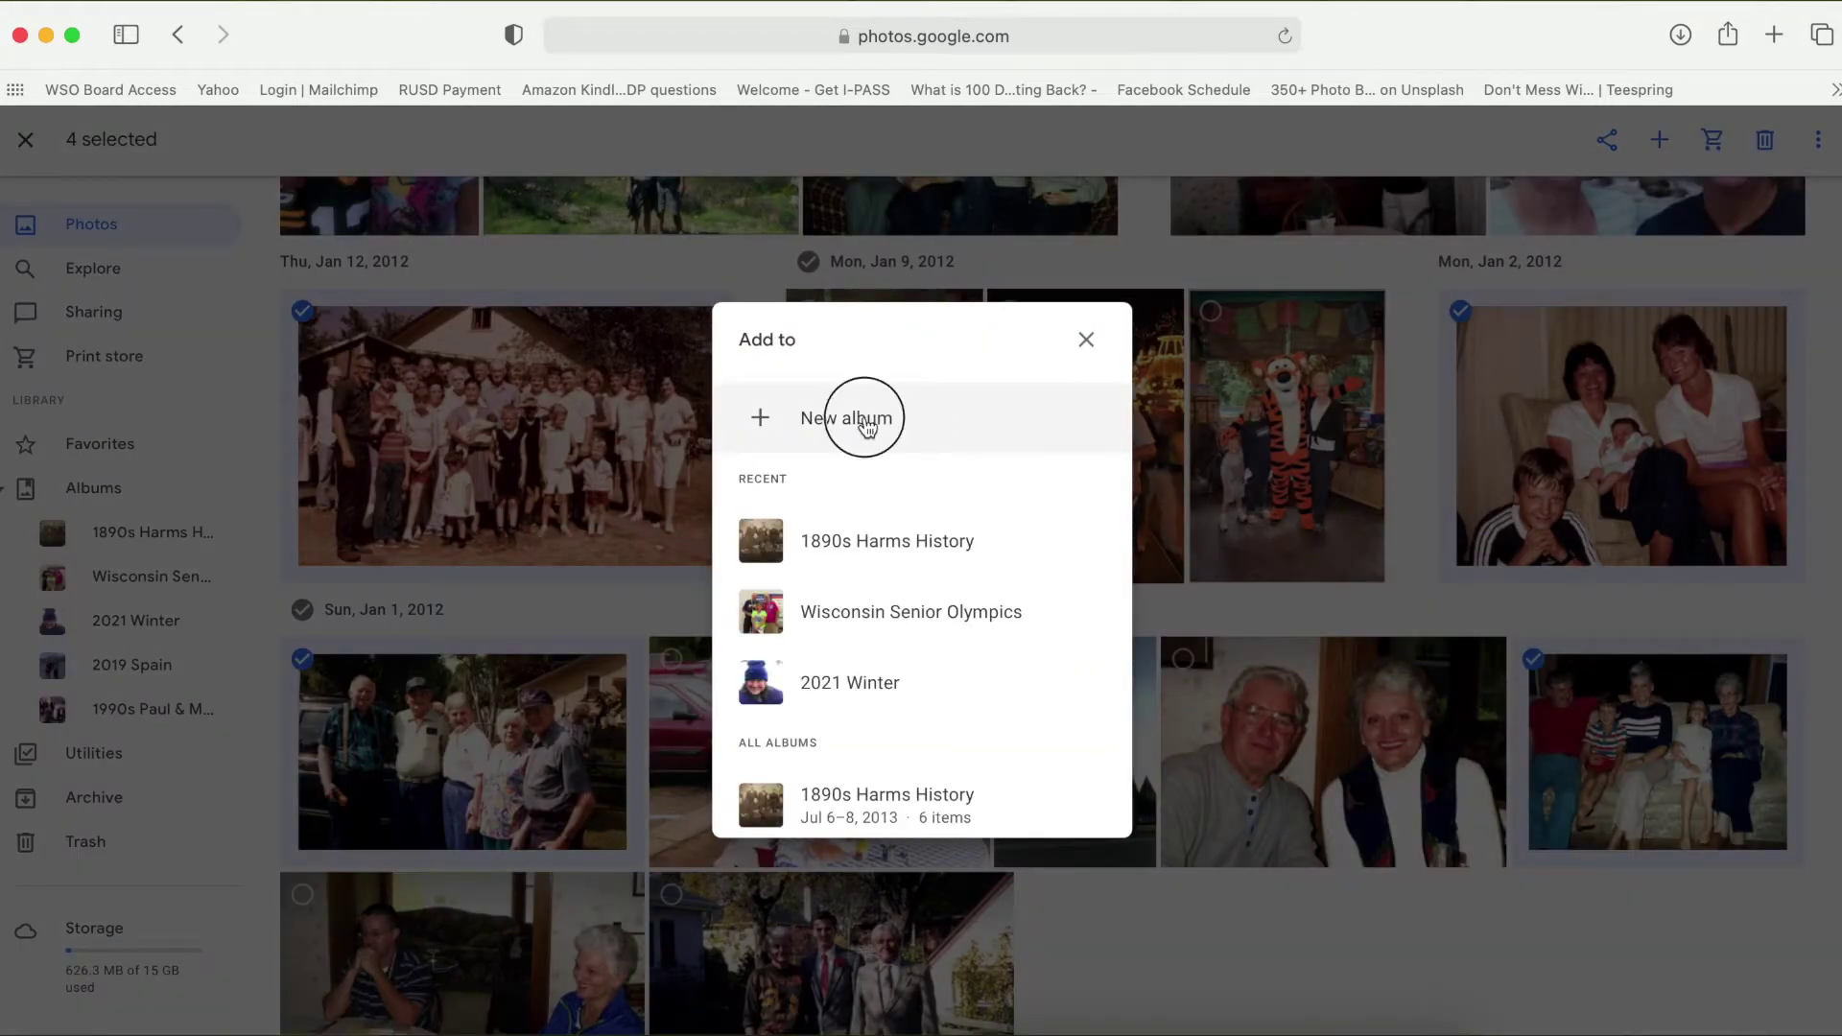
text(1980)
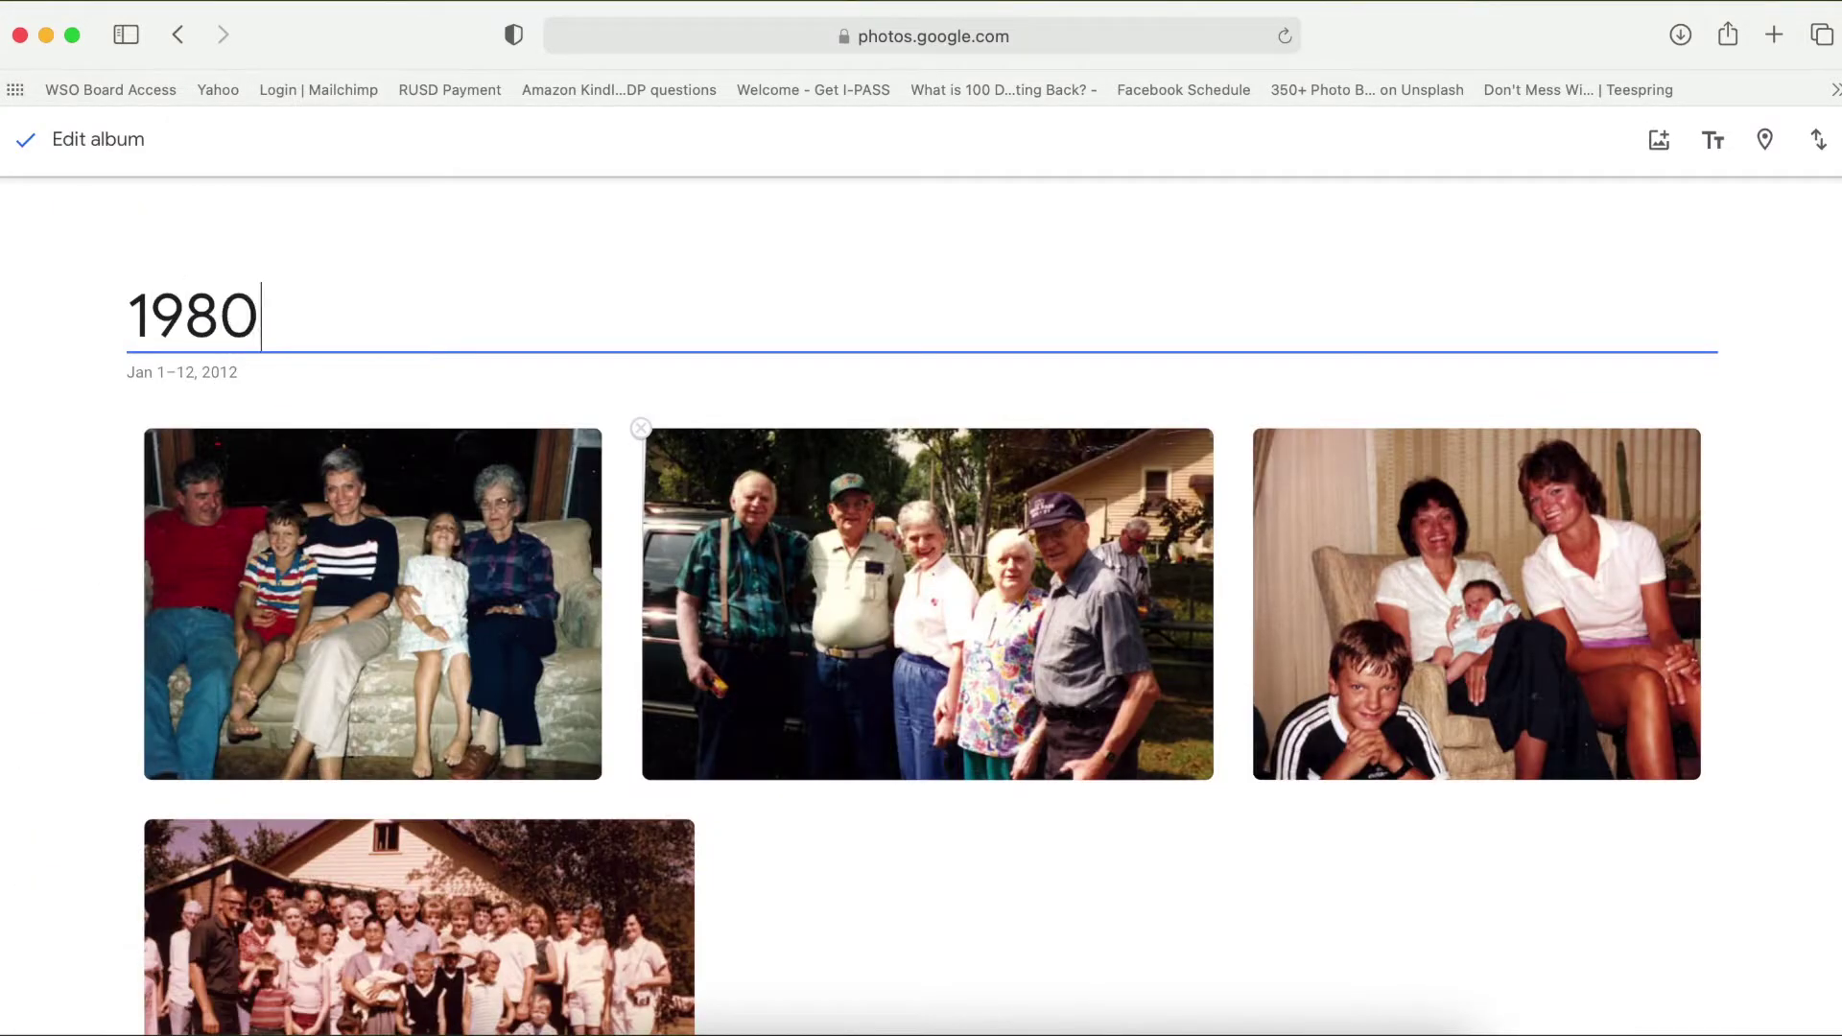
text(s Photos)
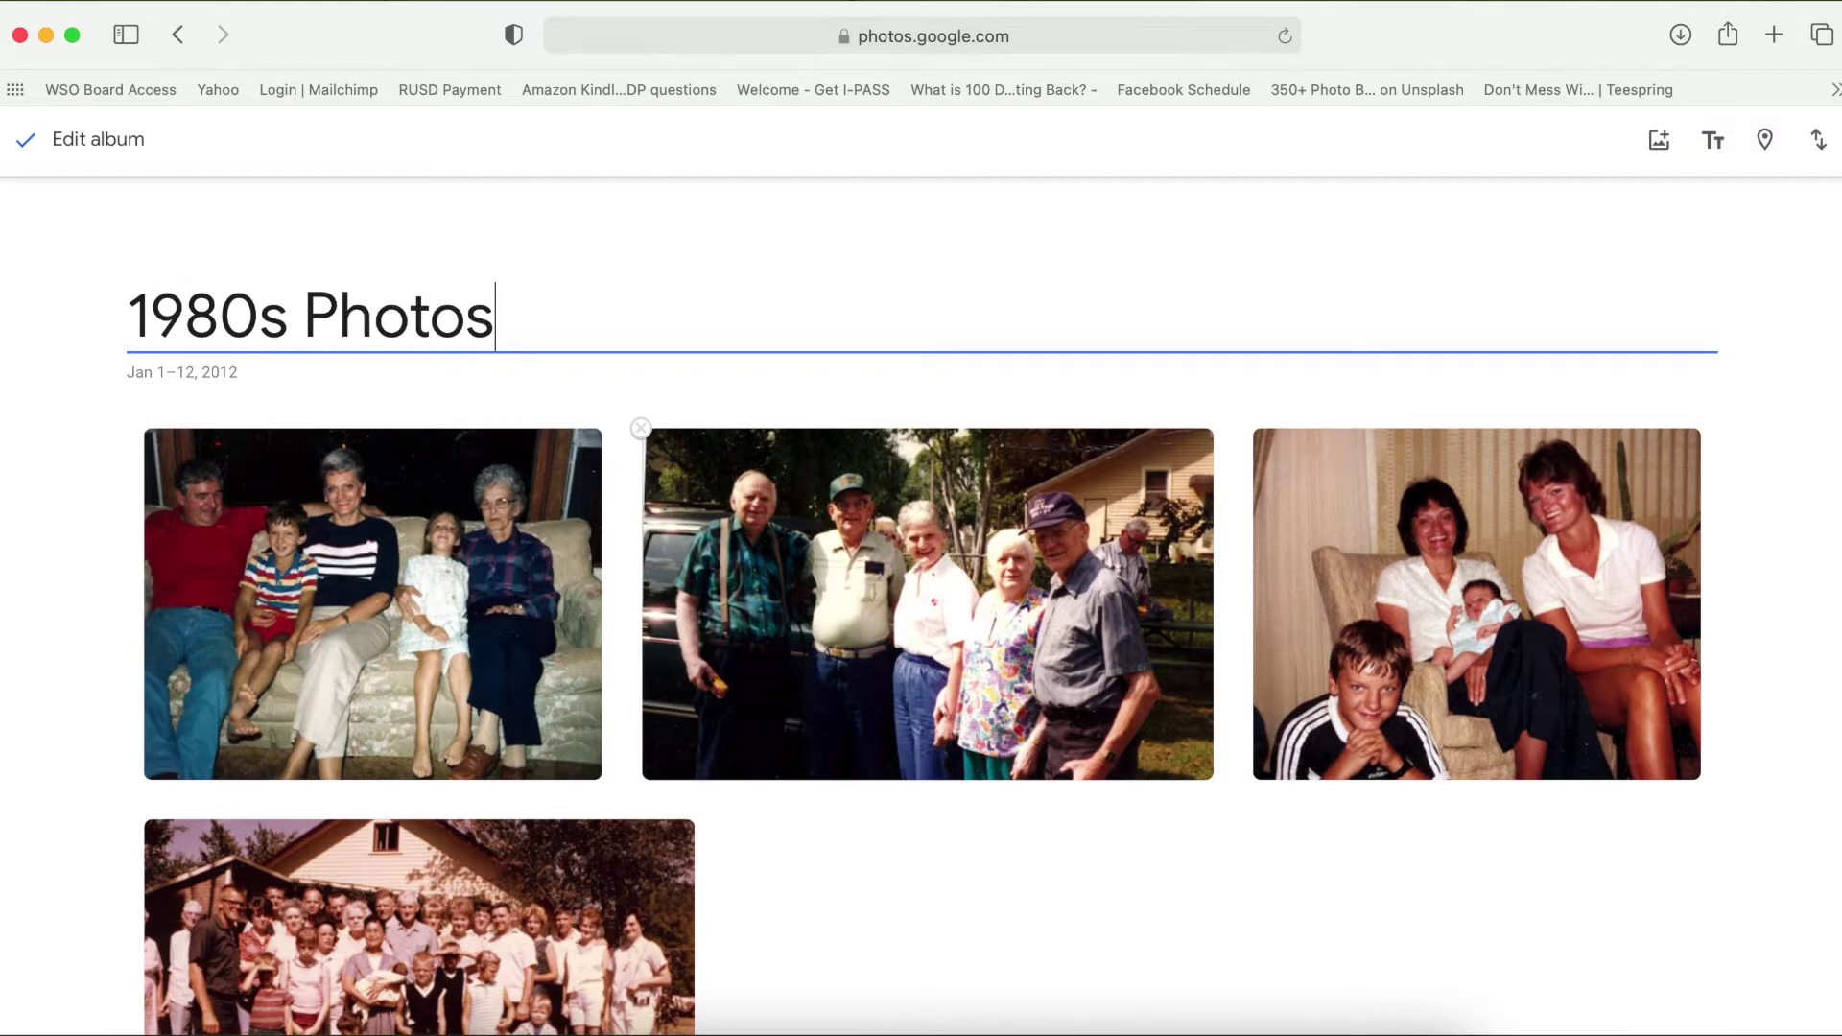
click(24, 161)
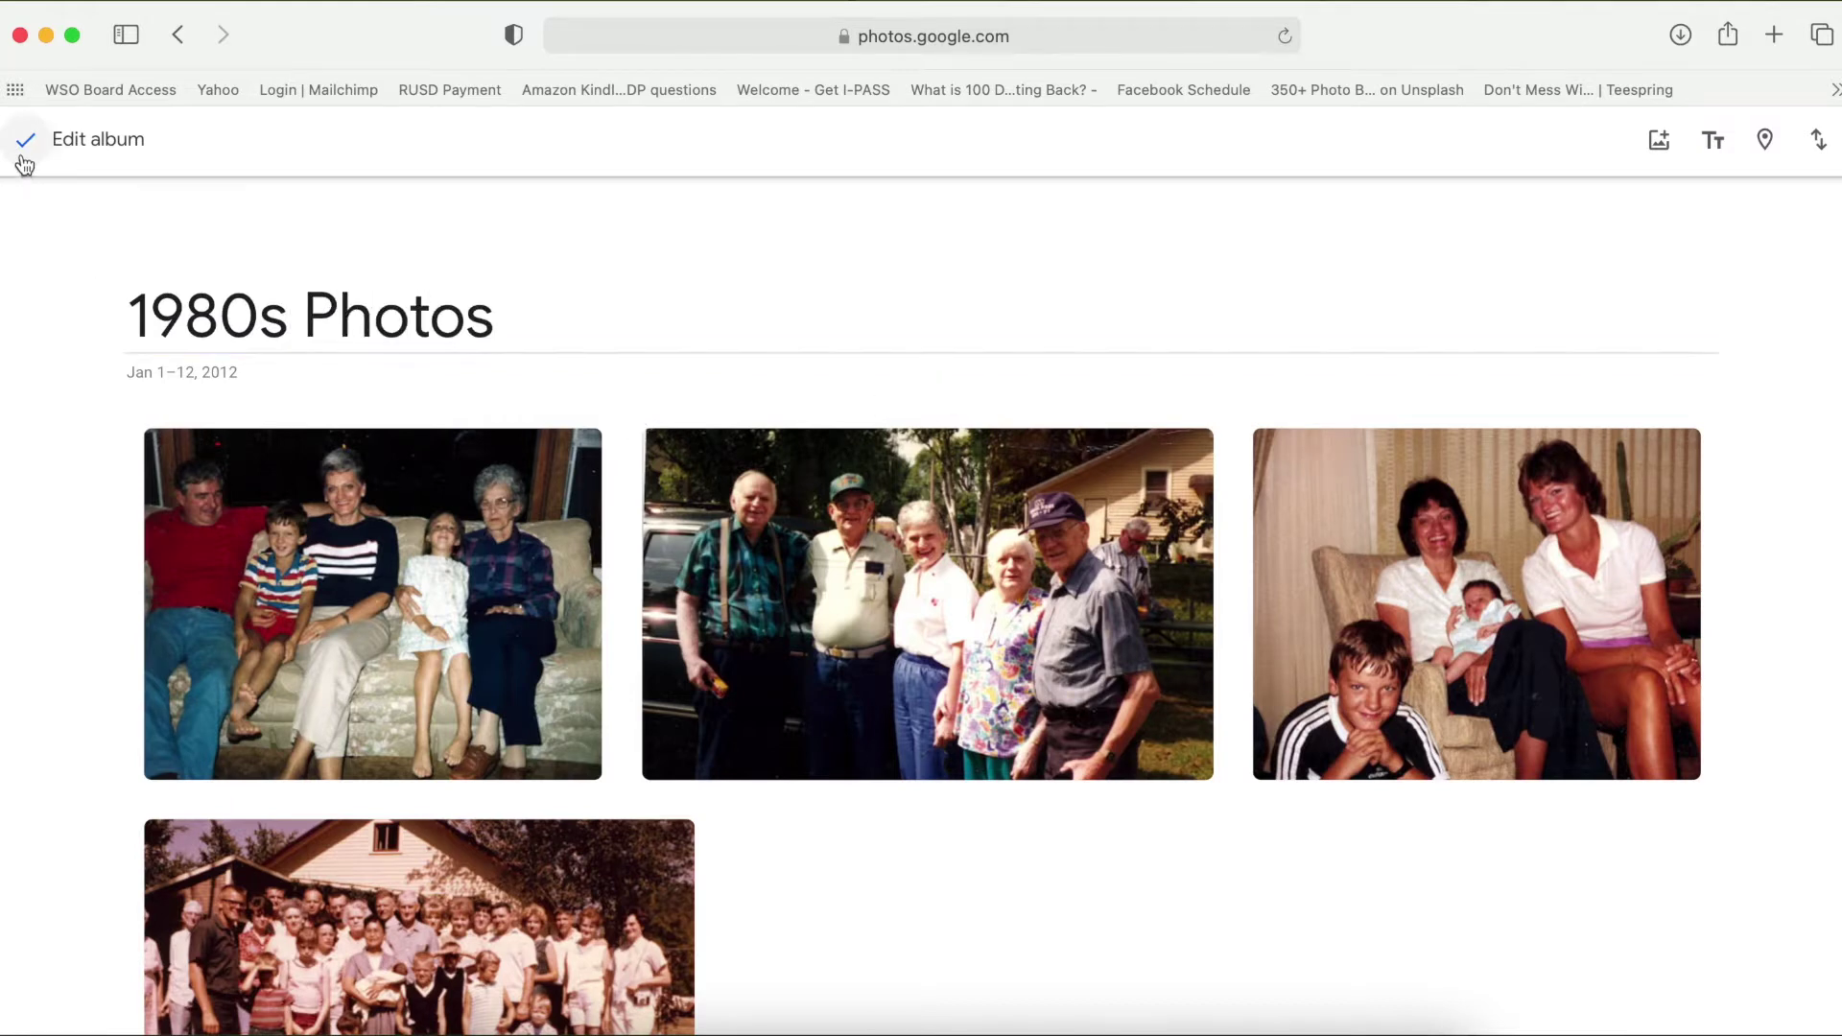
click(24, 154)
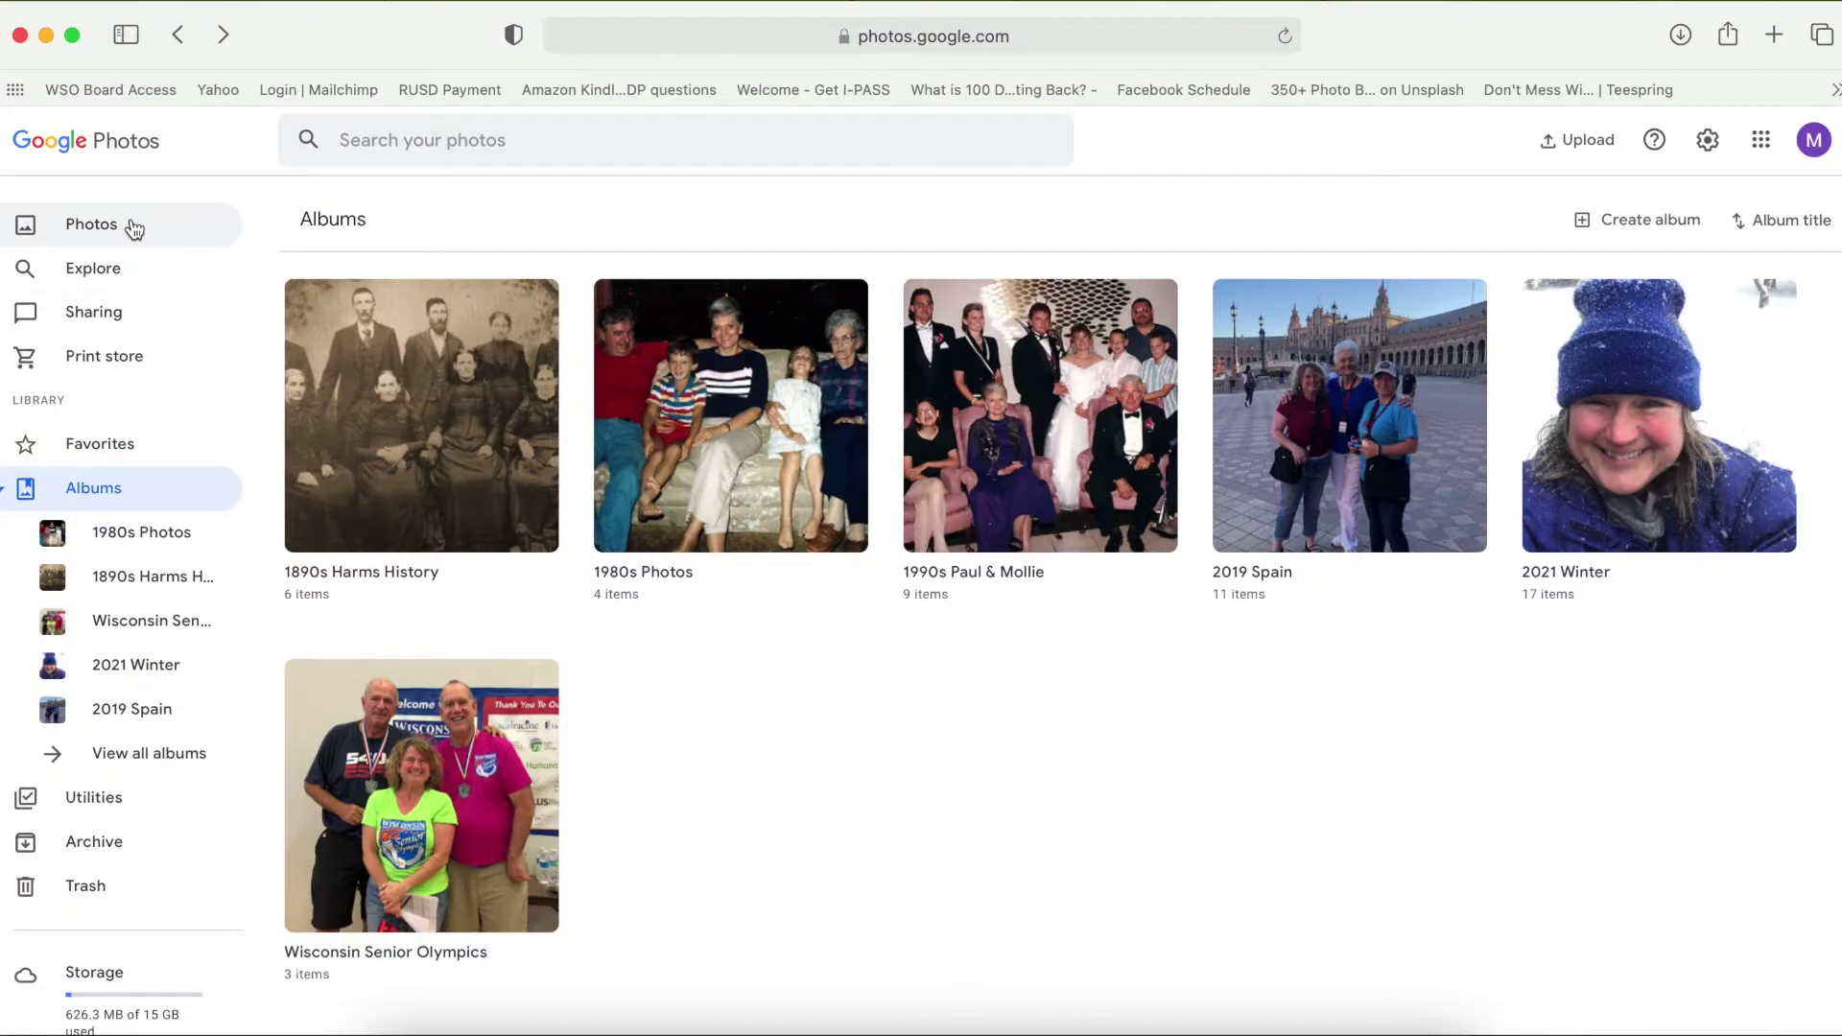
Step: Show the full photo timeline at the January 2012 photos
click(131, 223)
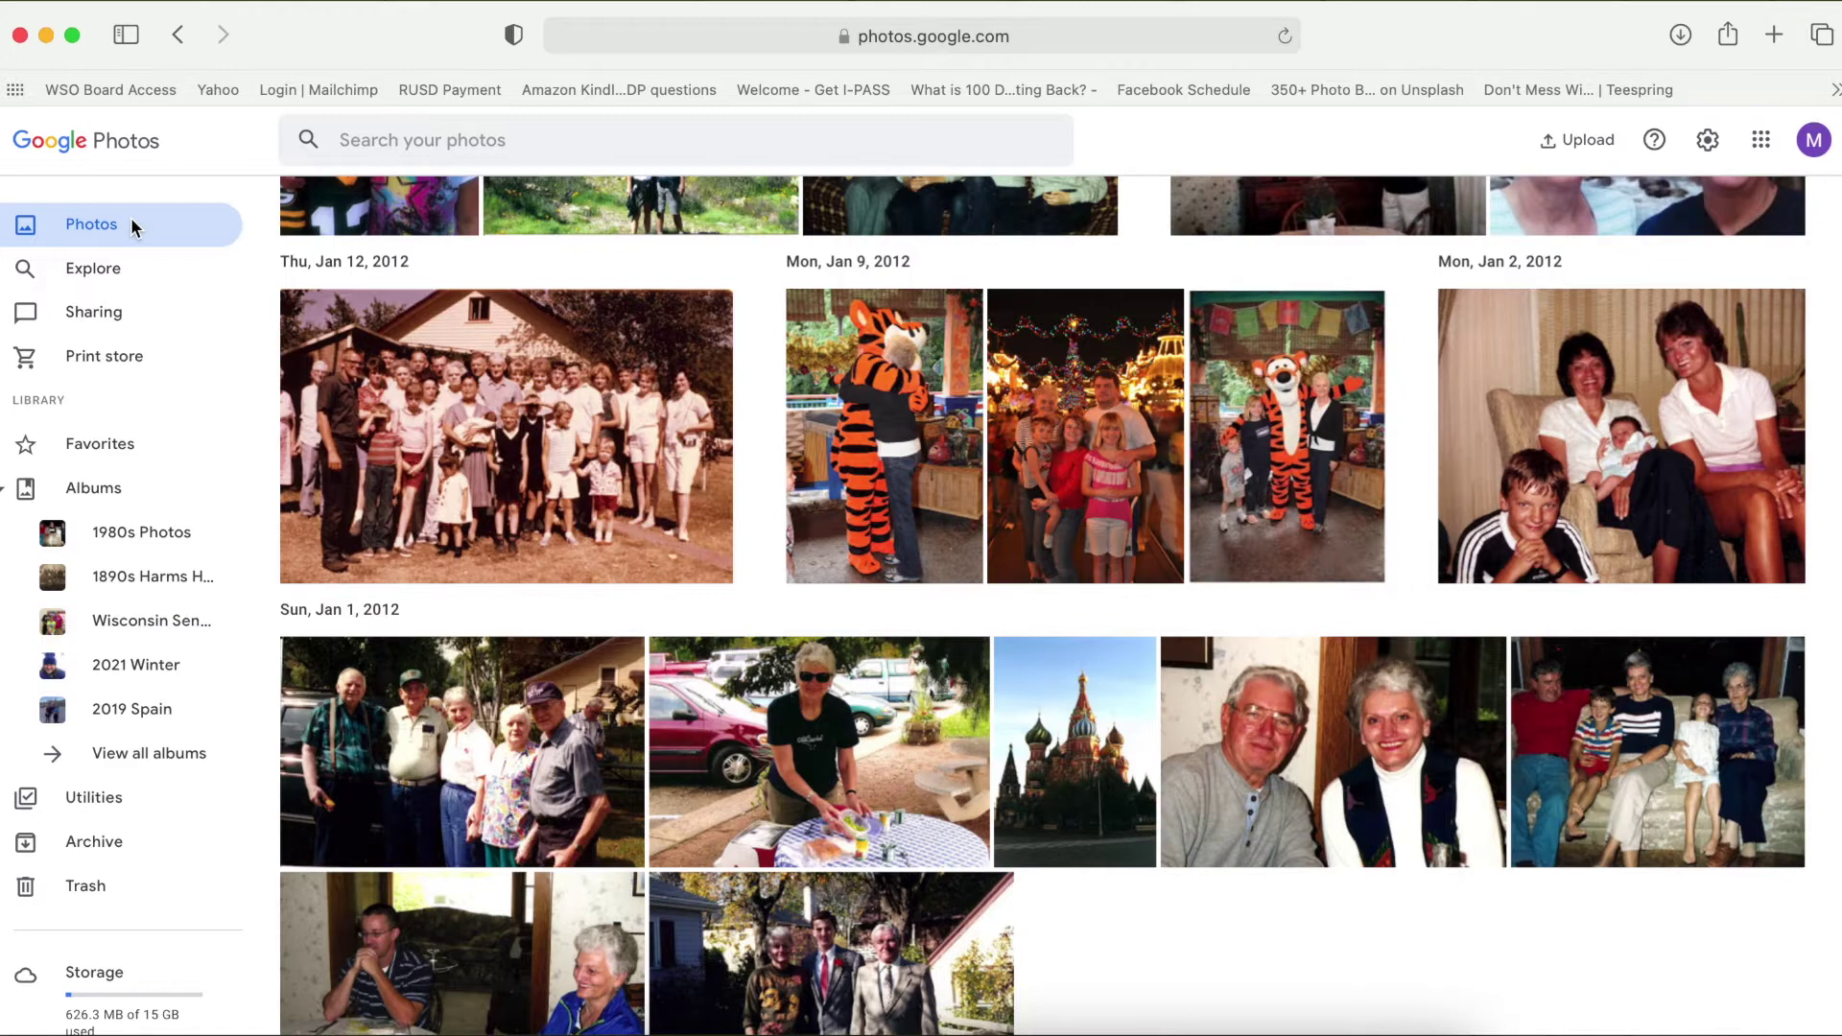
Step: Check the albums overview listing 1980s Photos, then go to Favorites
click(122, 491)
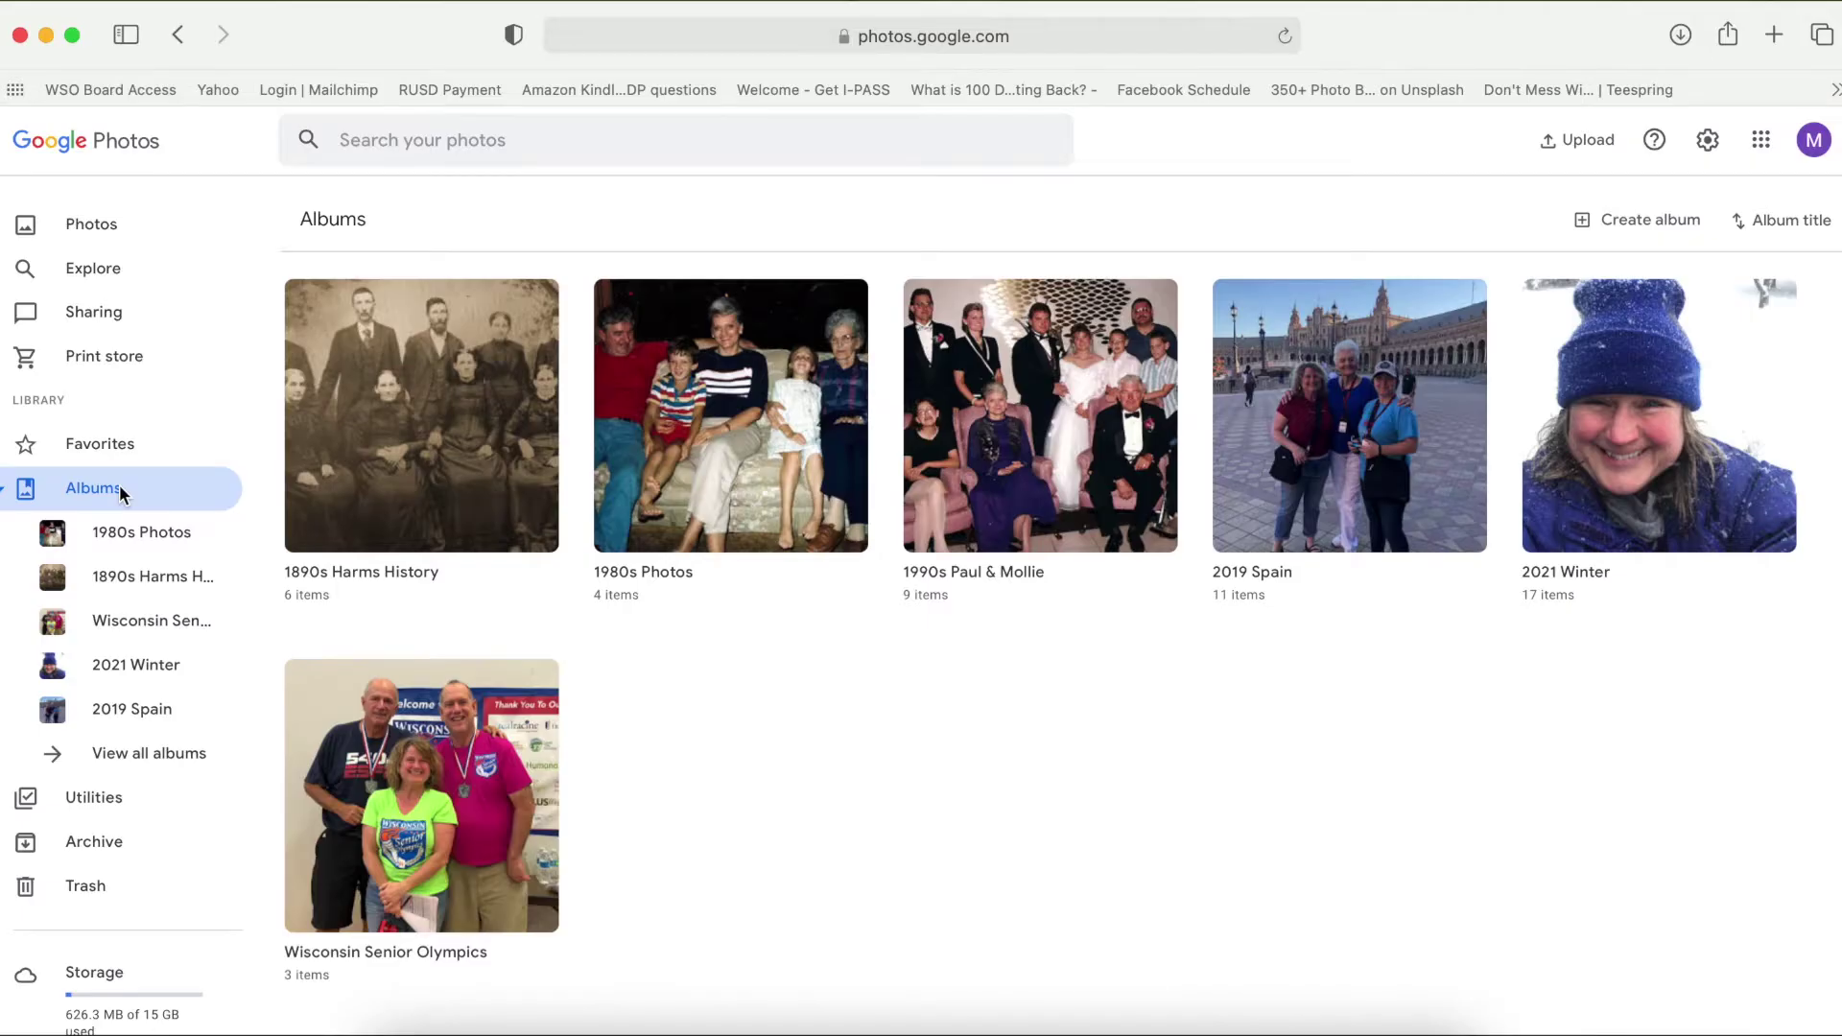
click(80, 455)
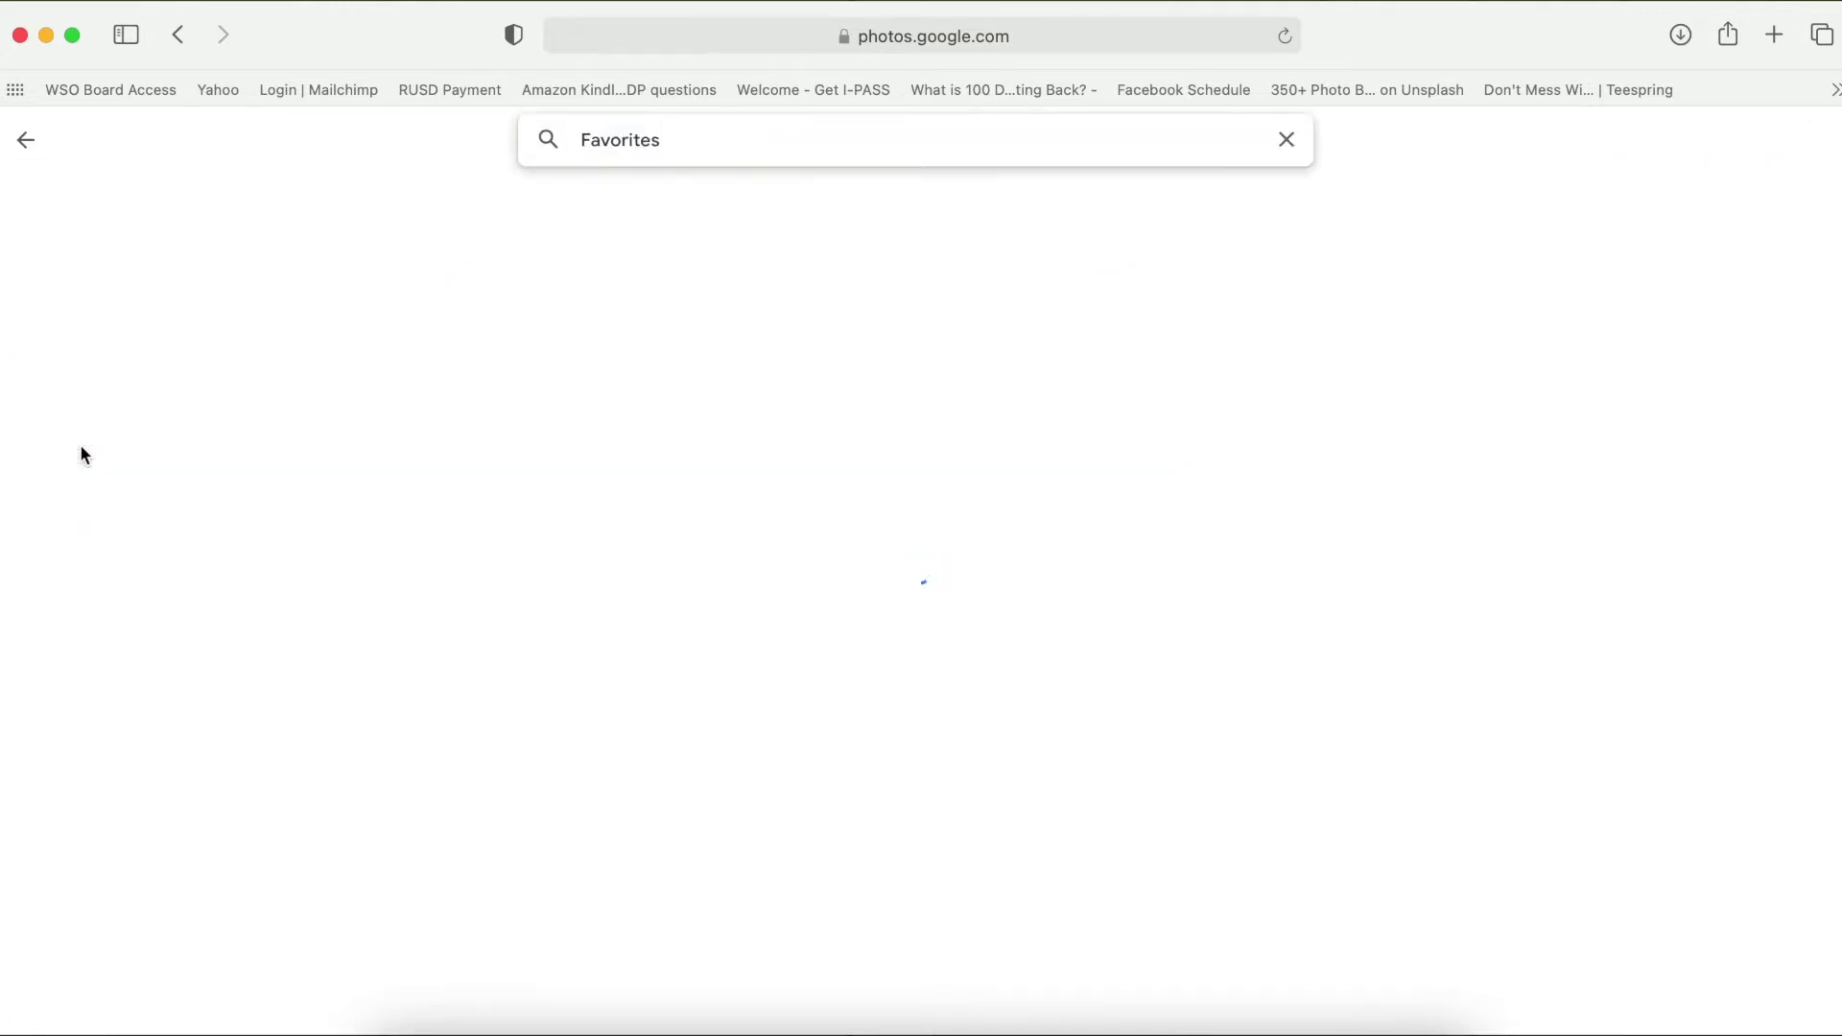
Step: Open the favourite volleyball photo and show its details (Aug 3, 2019, IMG_5285.jpg)
click(240, 374)
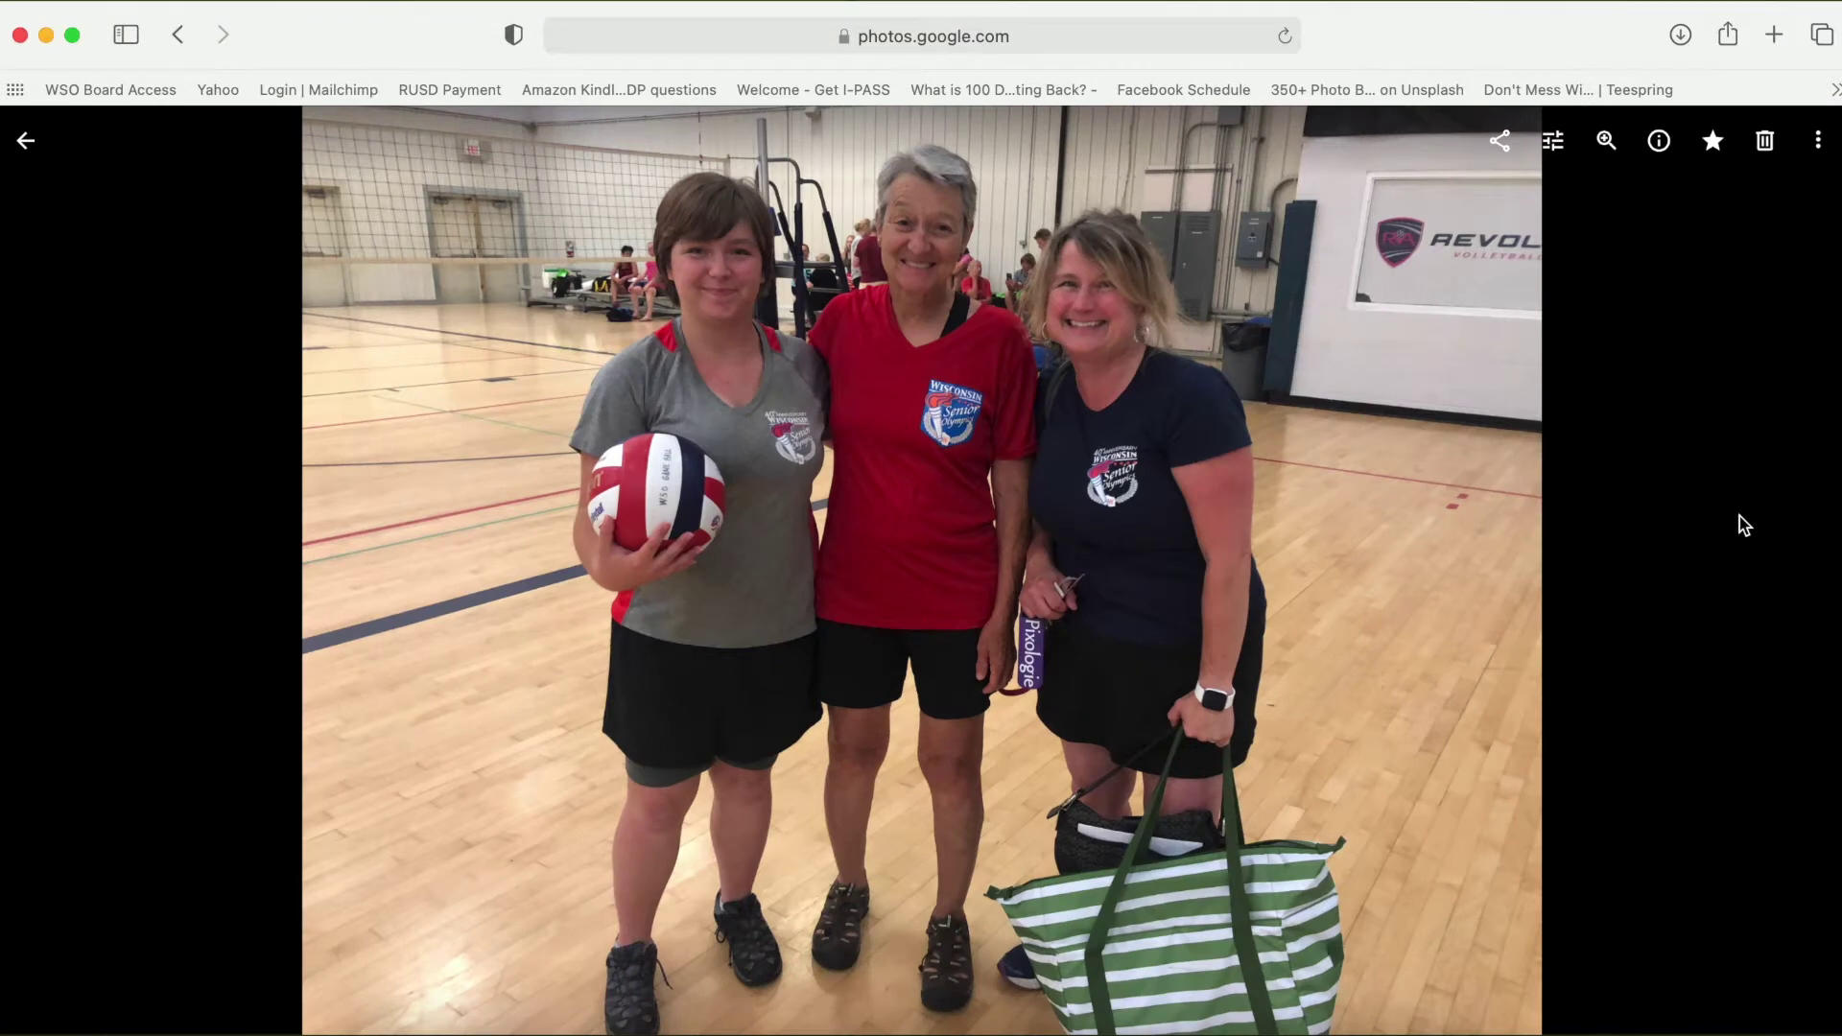
click(1661, 146)
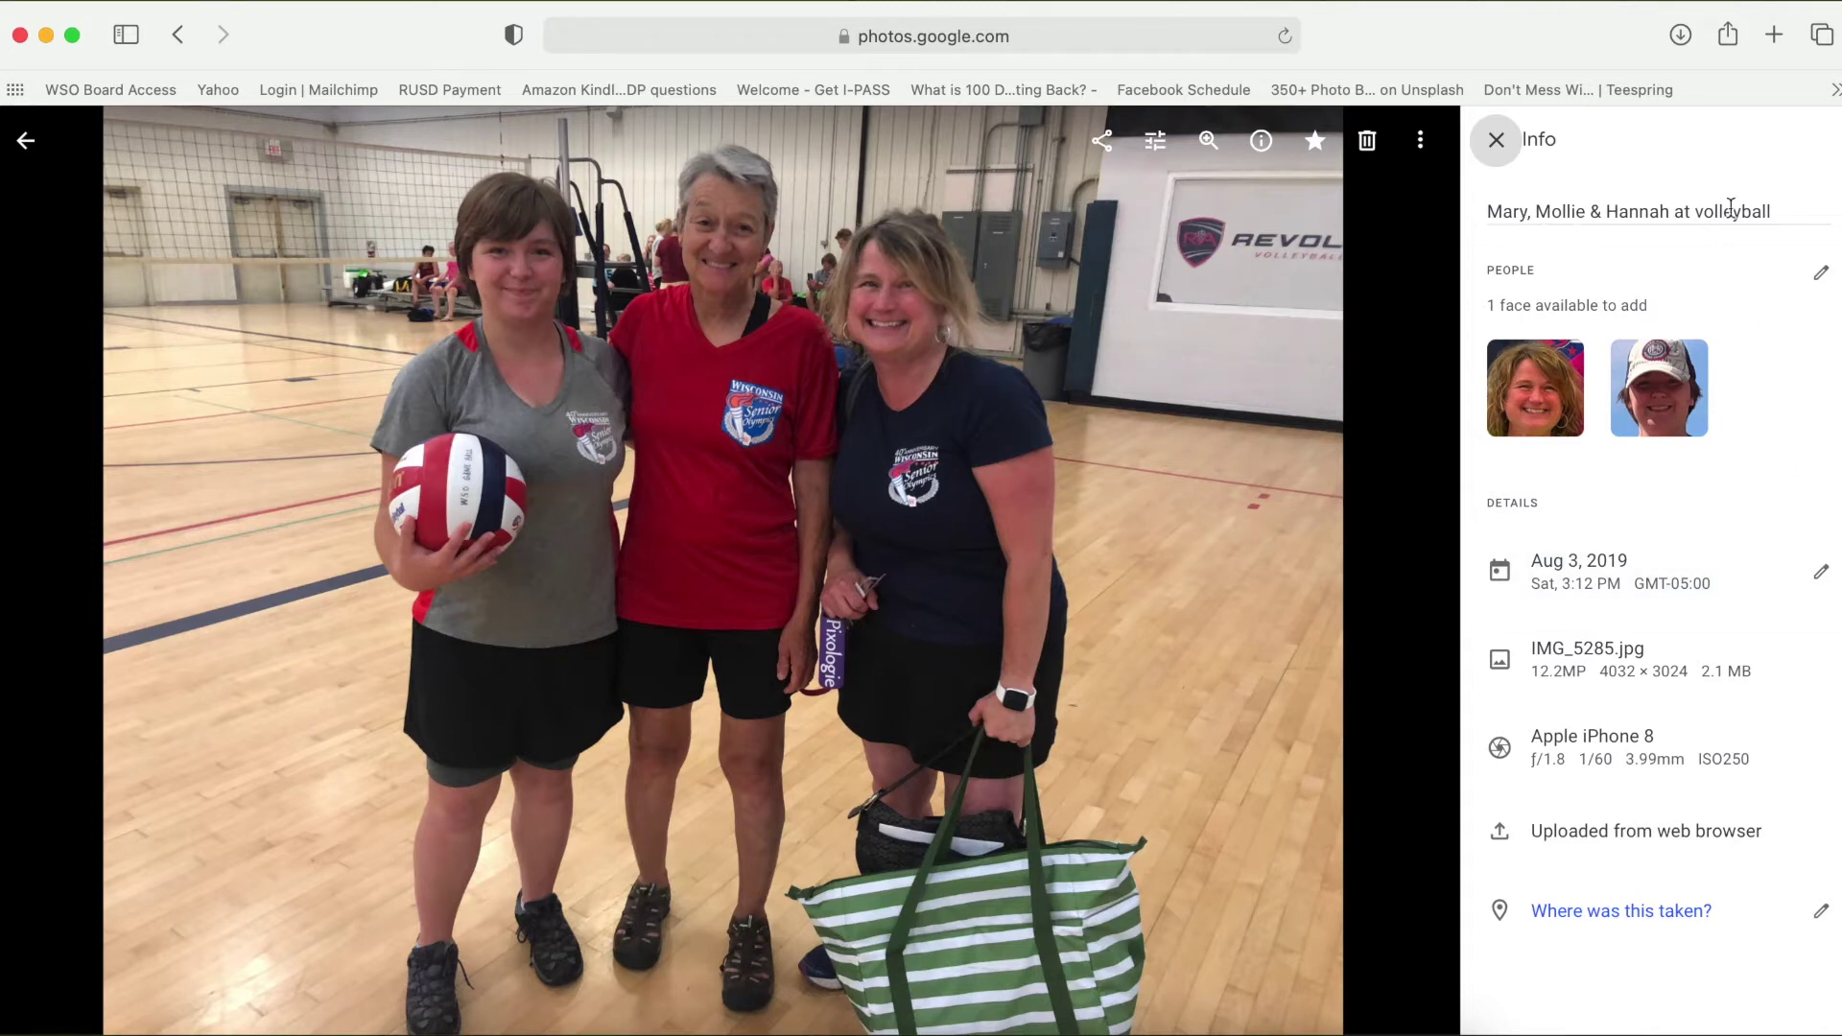
Step: Change the volleyball photo's date to Thu, Aug 3, 1950, then download the photo
click(1820, 576)
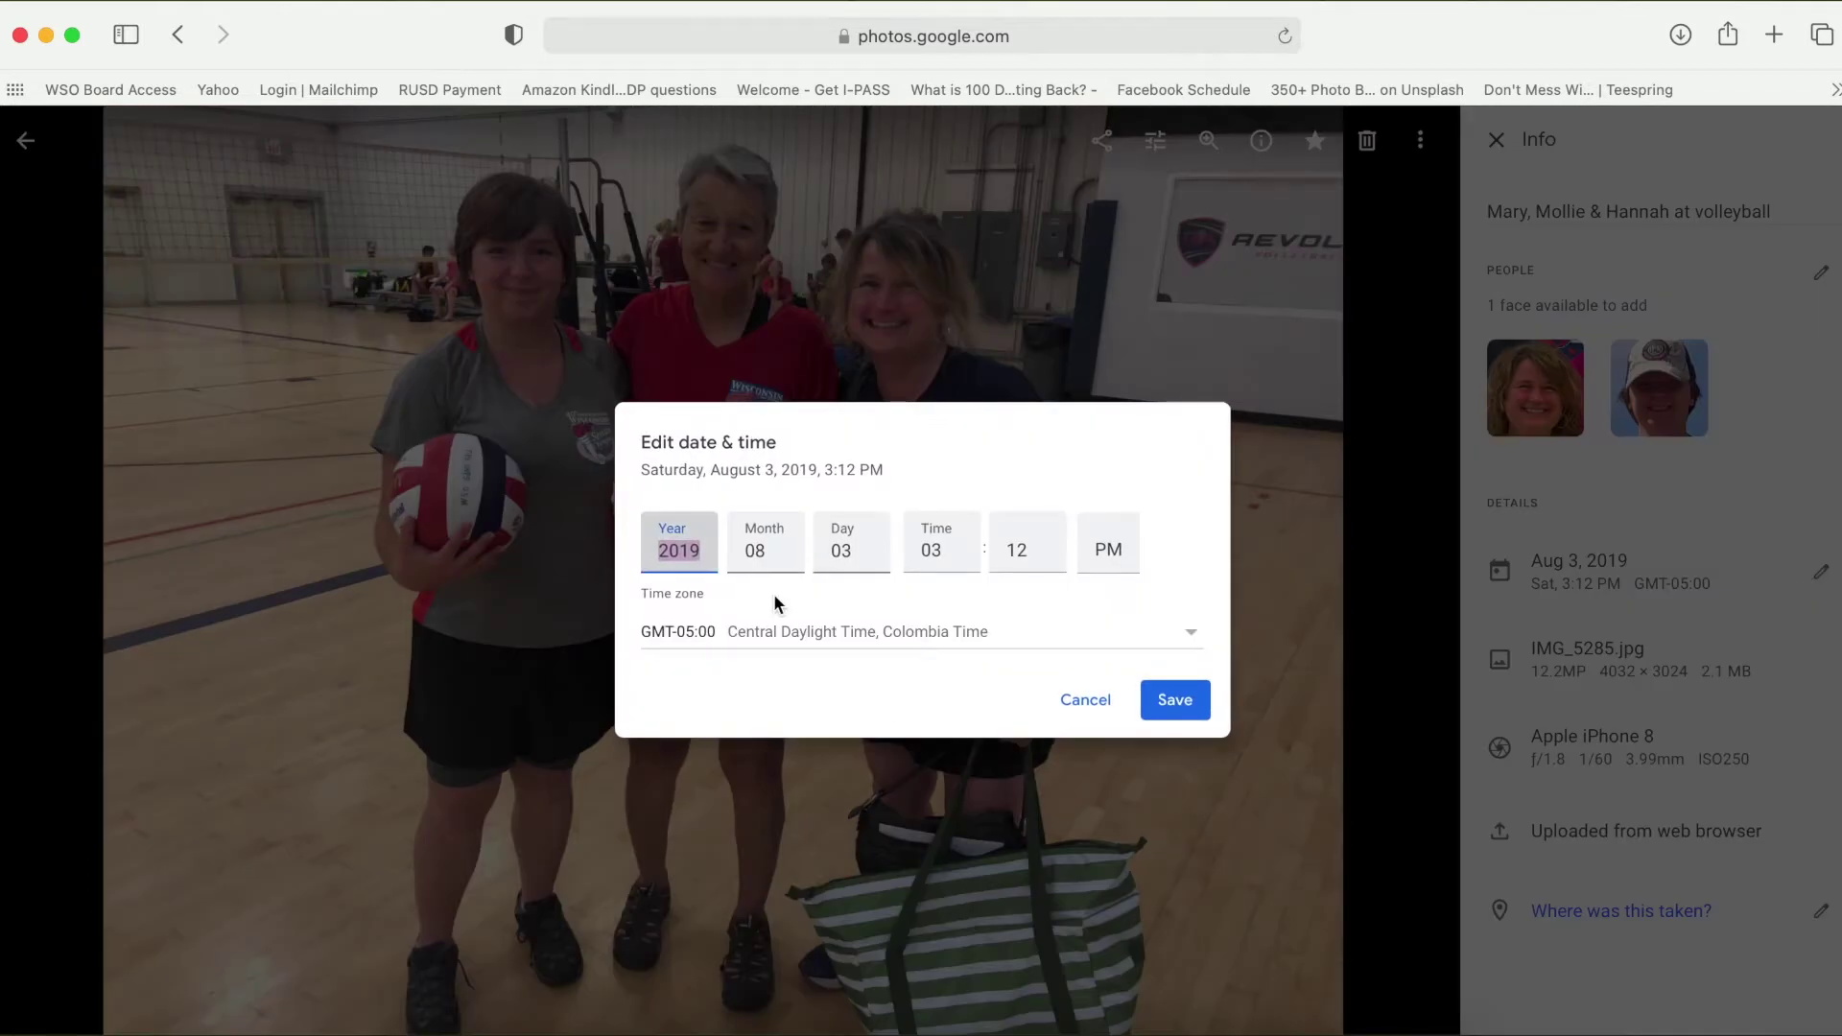
text(195)
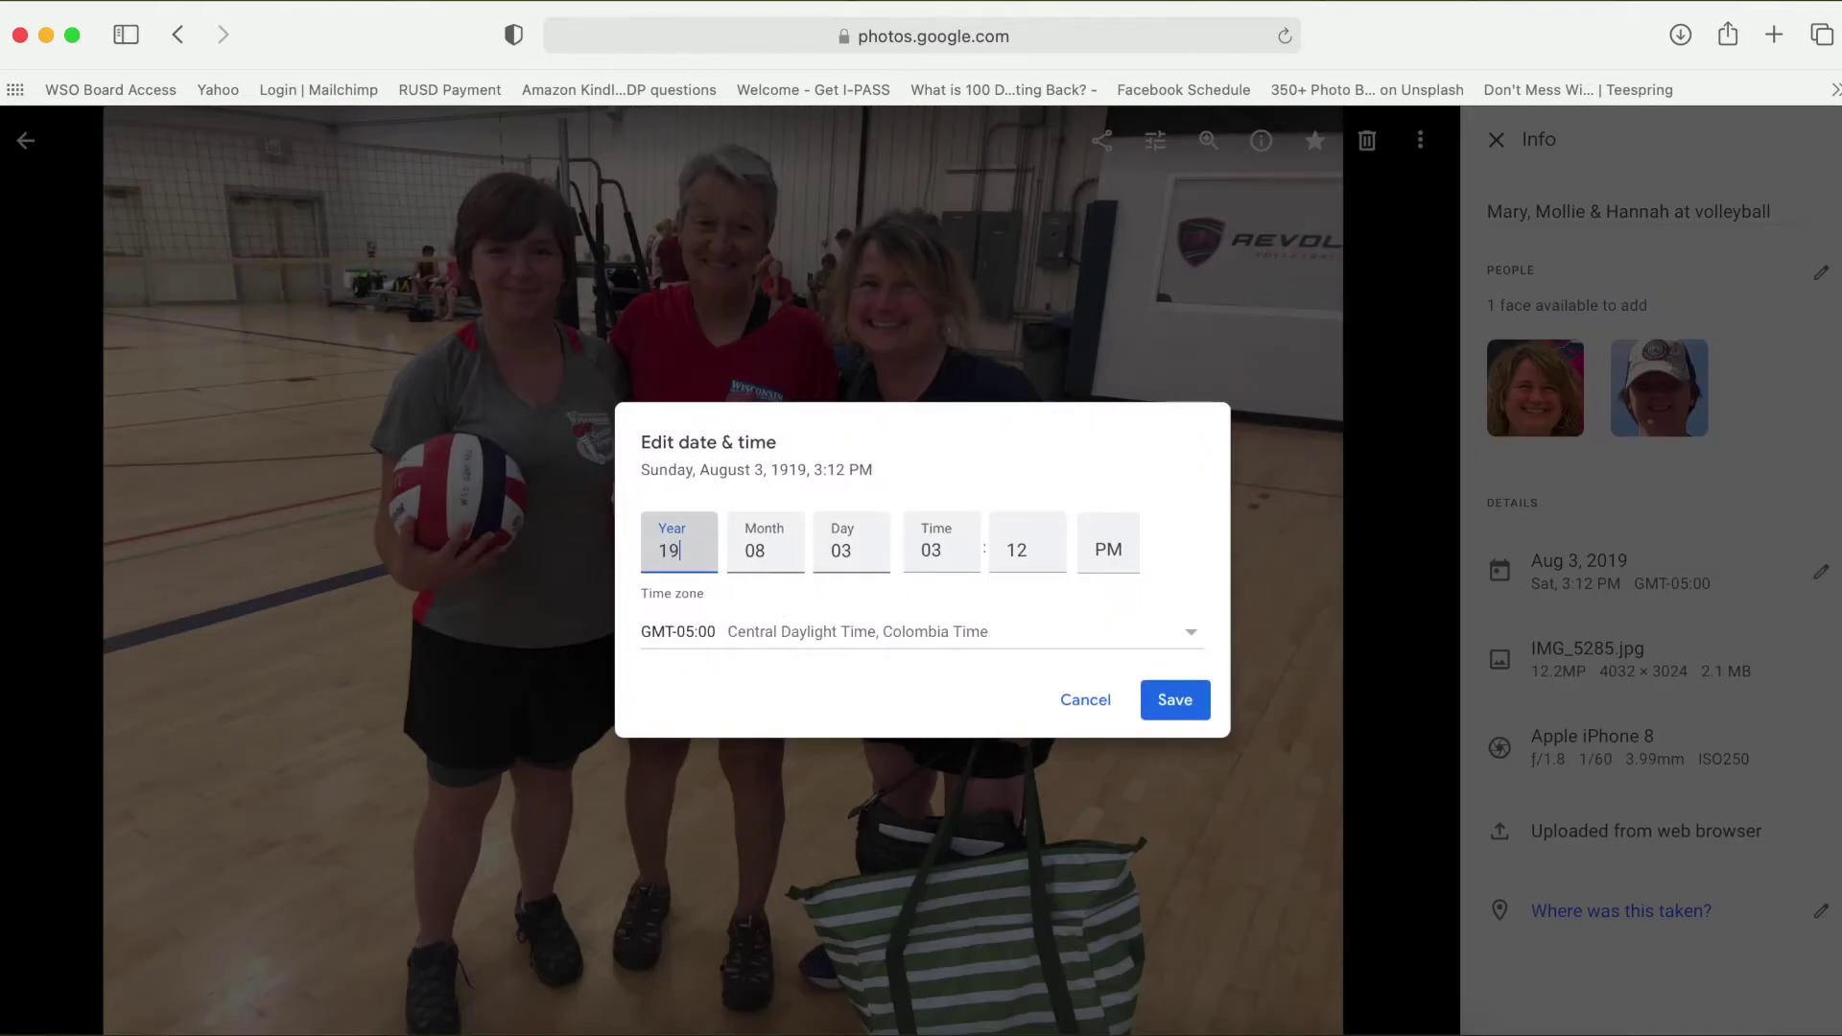
text(0)
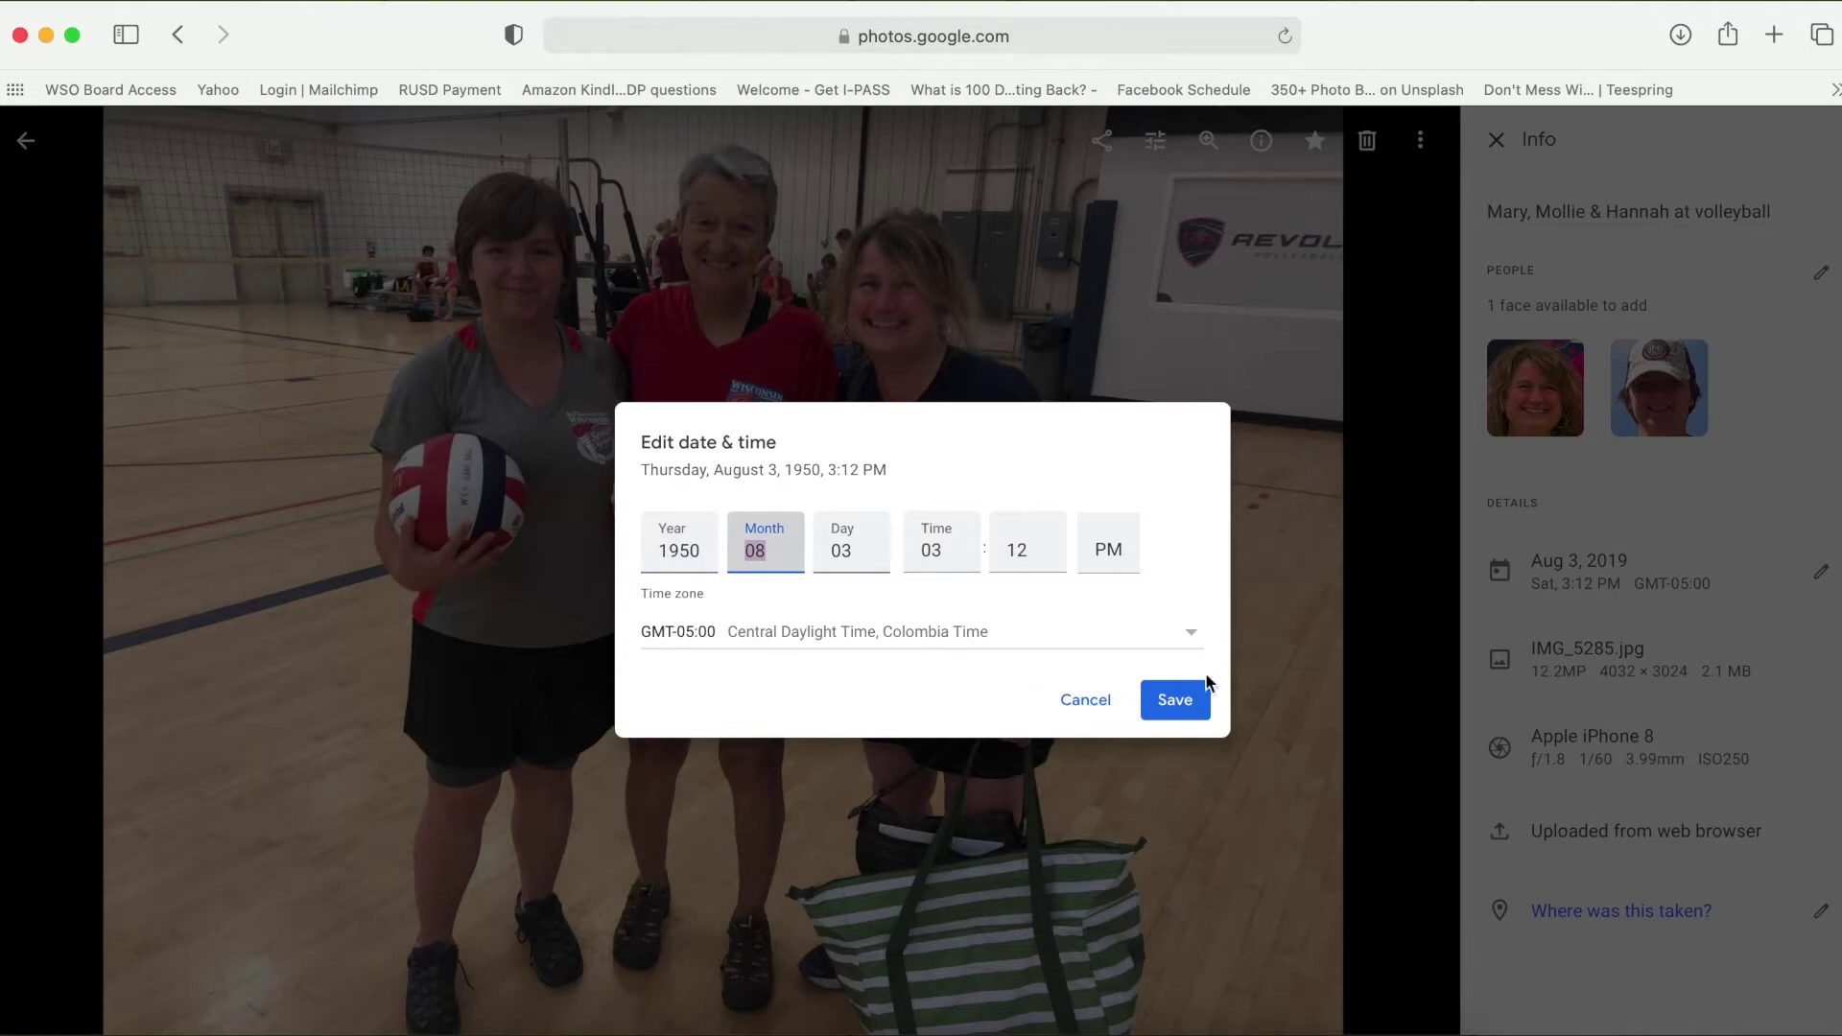
click(1184, 708)
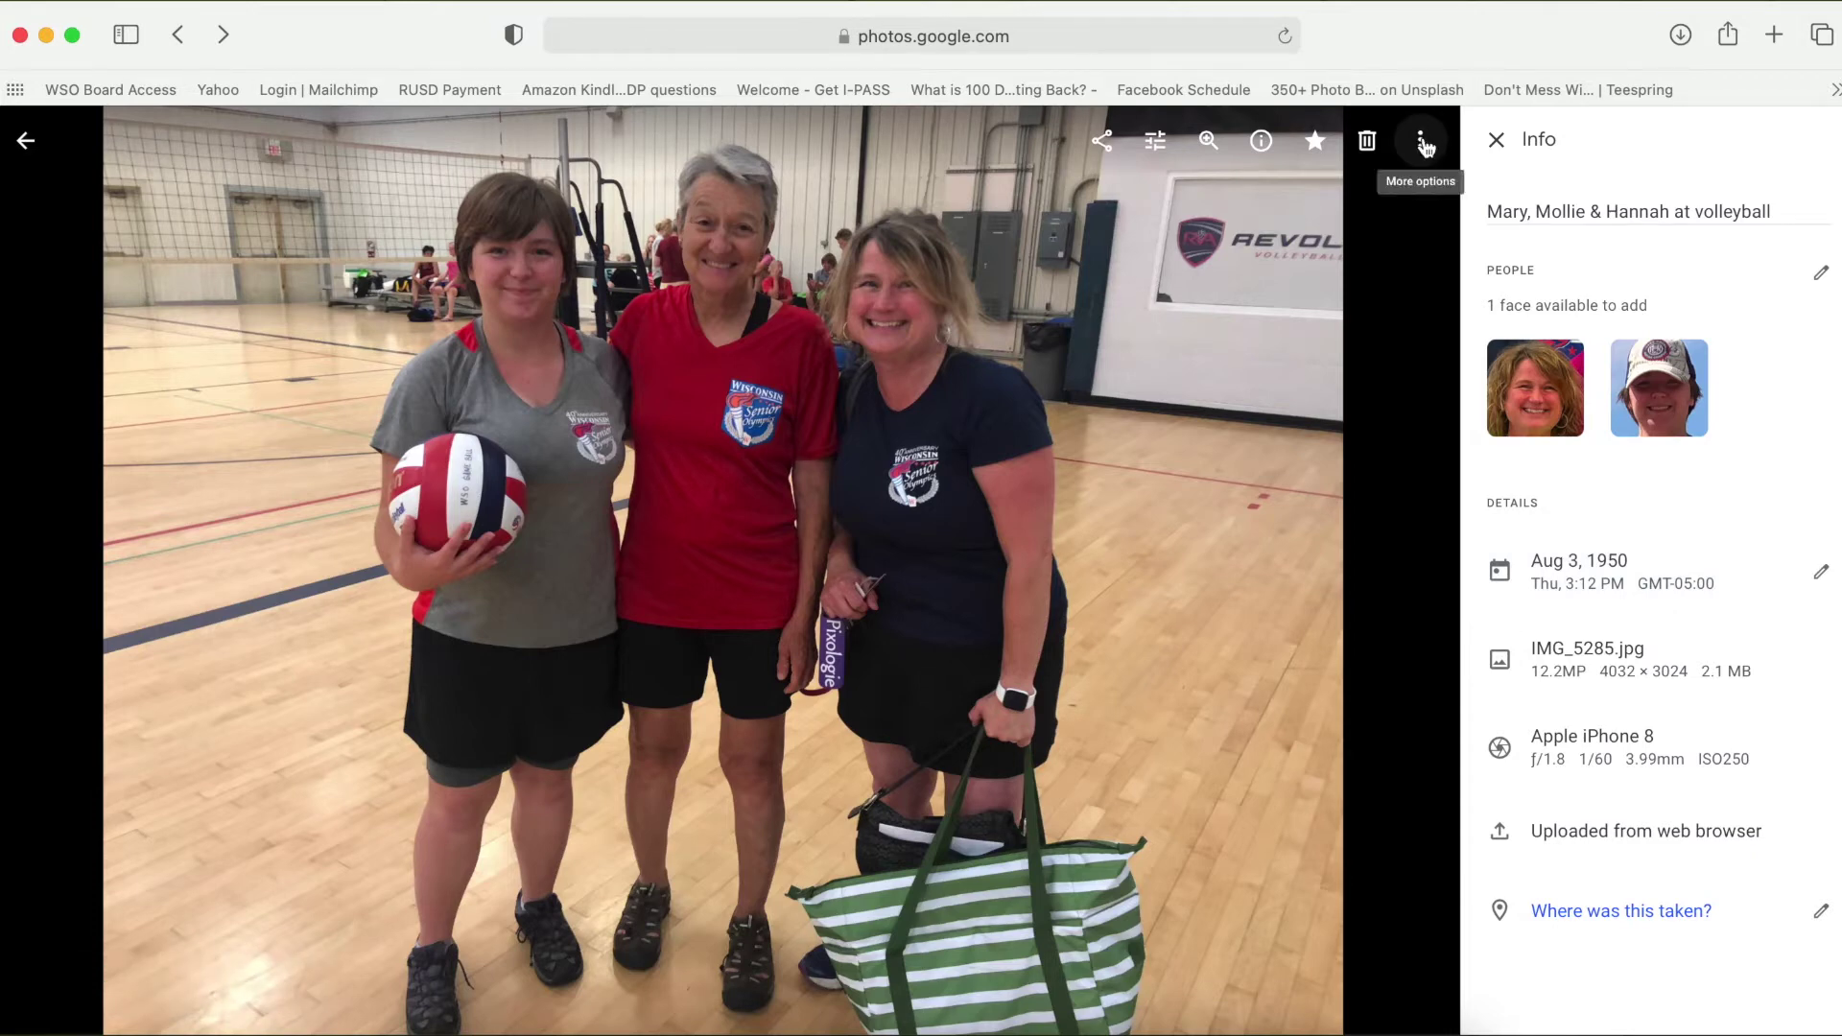
click(1424, 144)
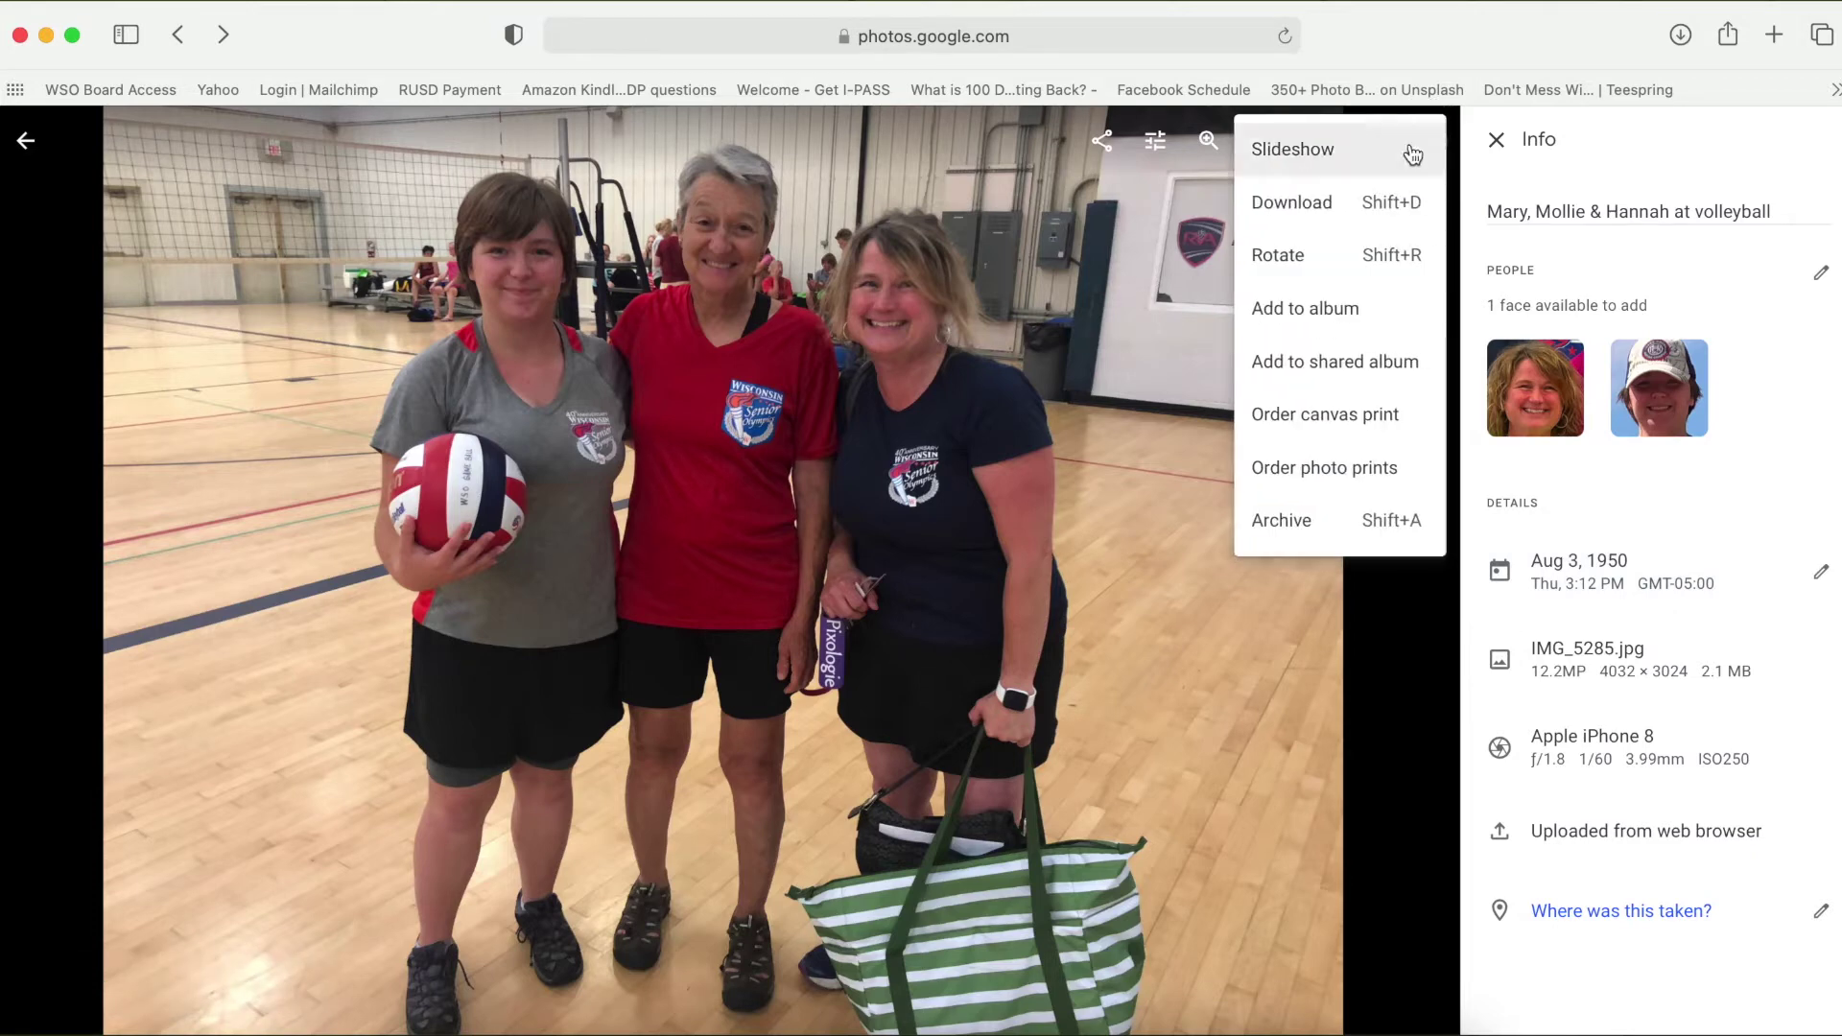
click(1324, 199)
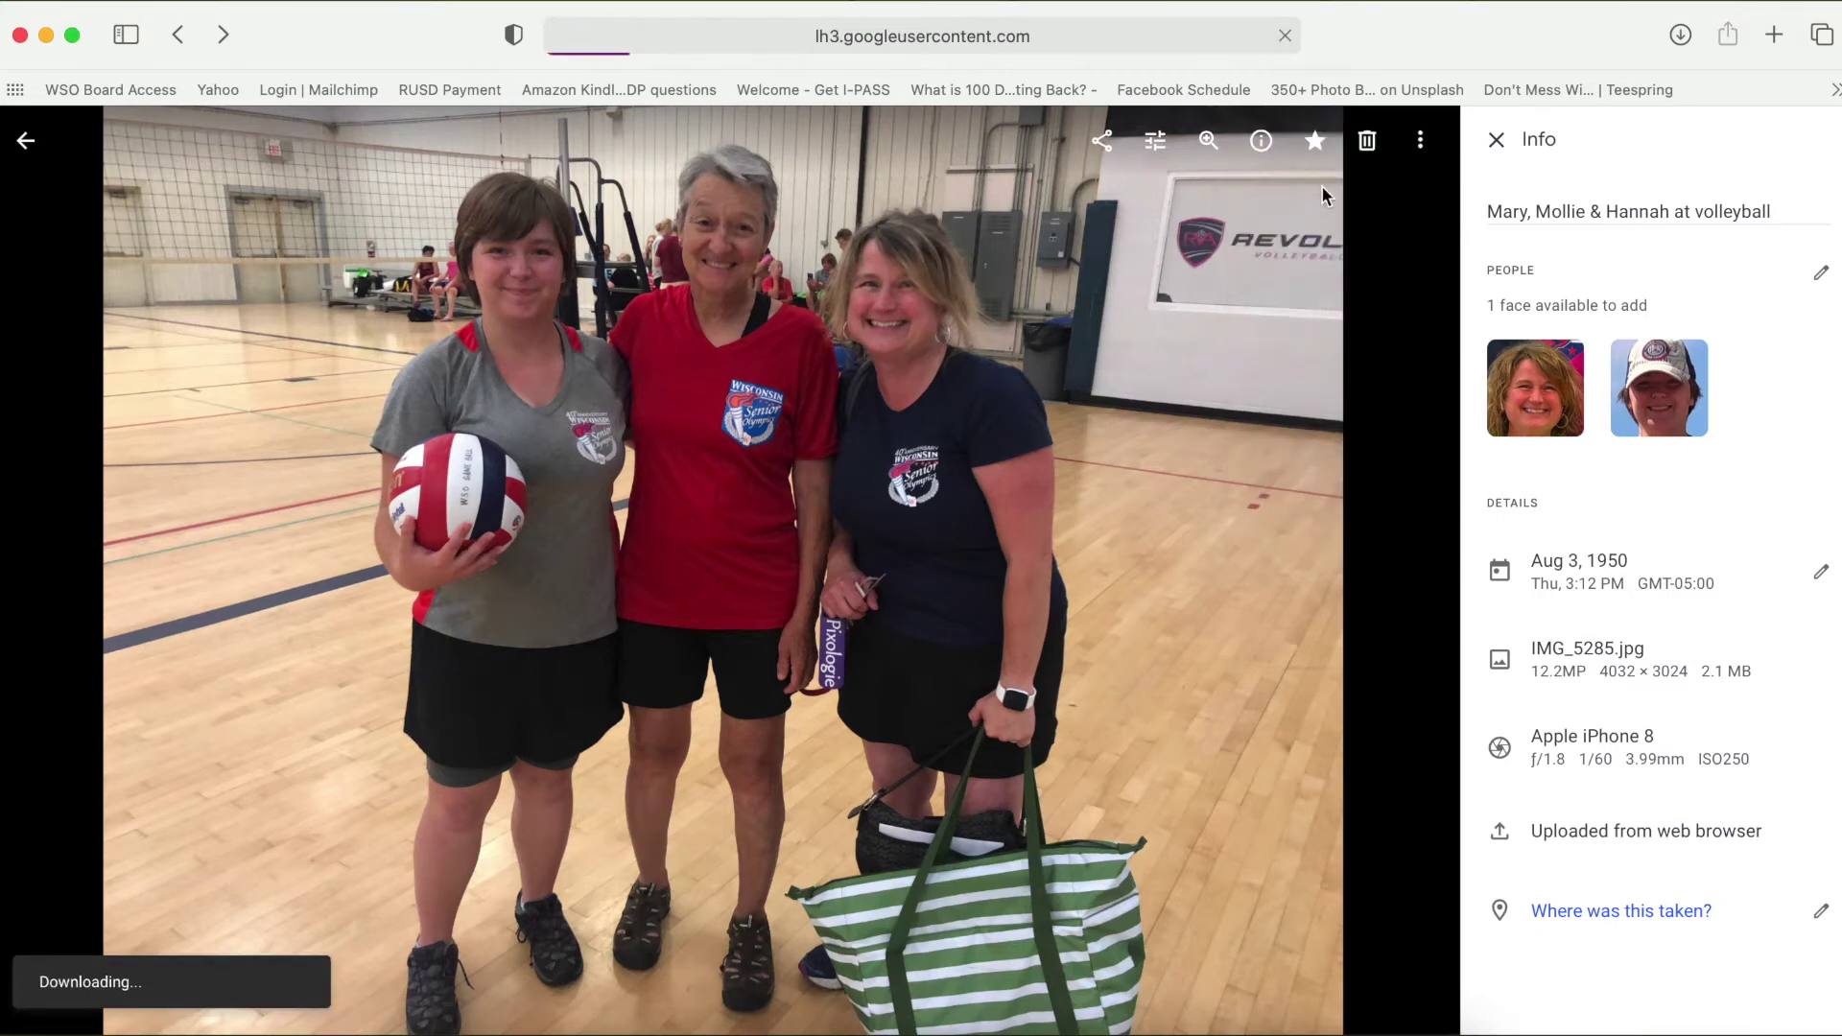